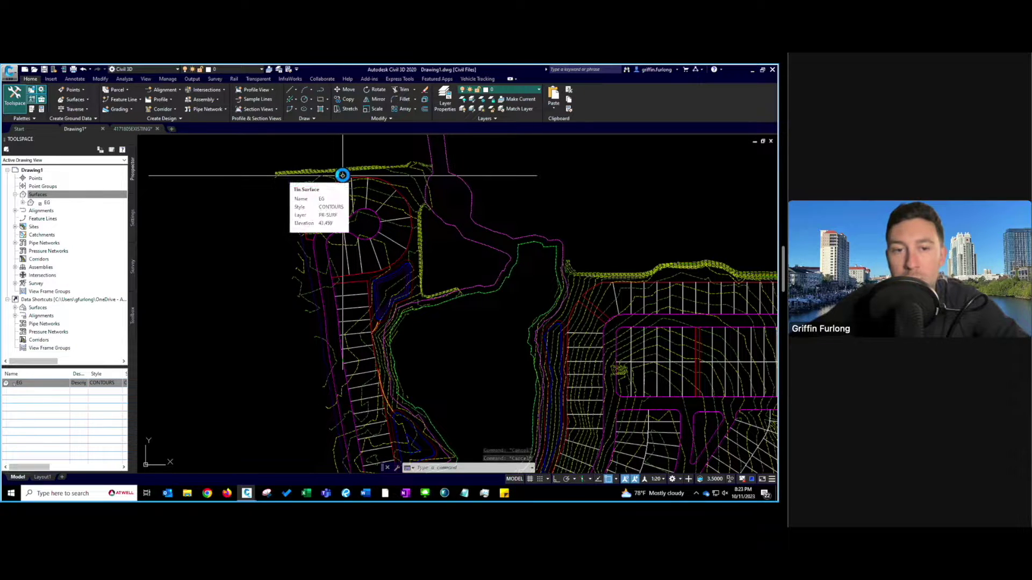
scroll(342, 174, up, 2)
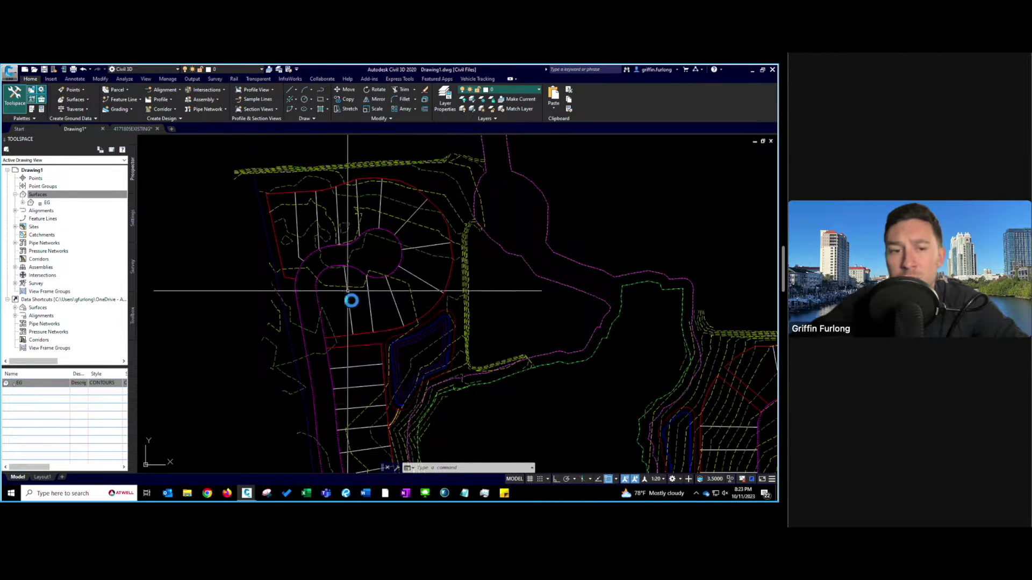
click(335, 168)
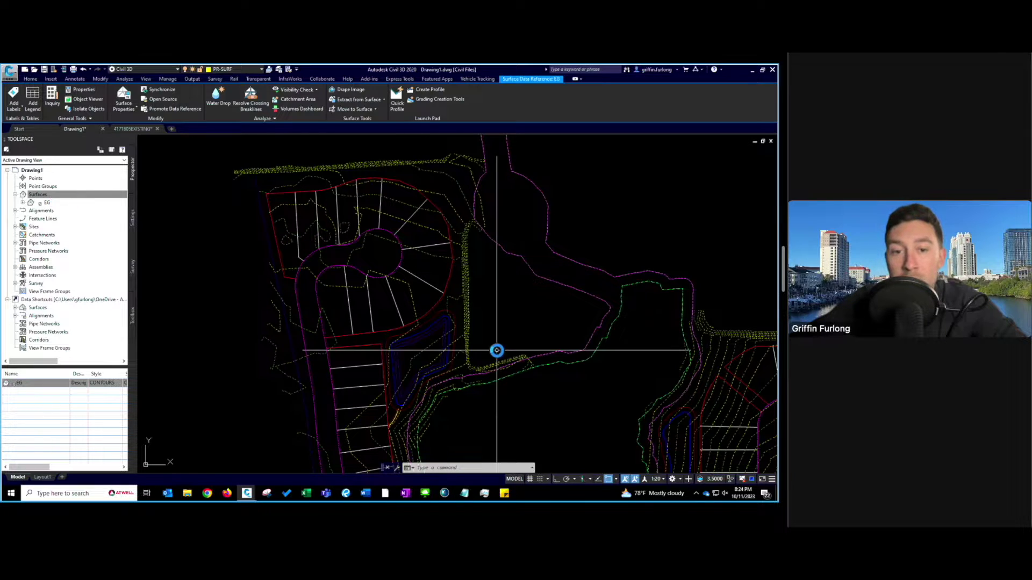
key(Escape)
key(Escape)
Set the surface style of the EG surface to HIDDEN in its surface properties
click(69, 202)
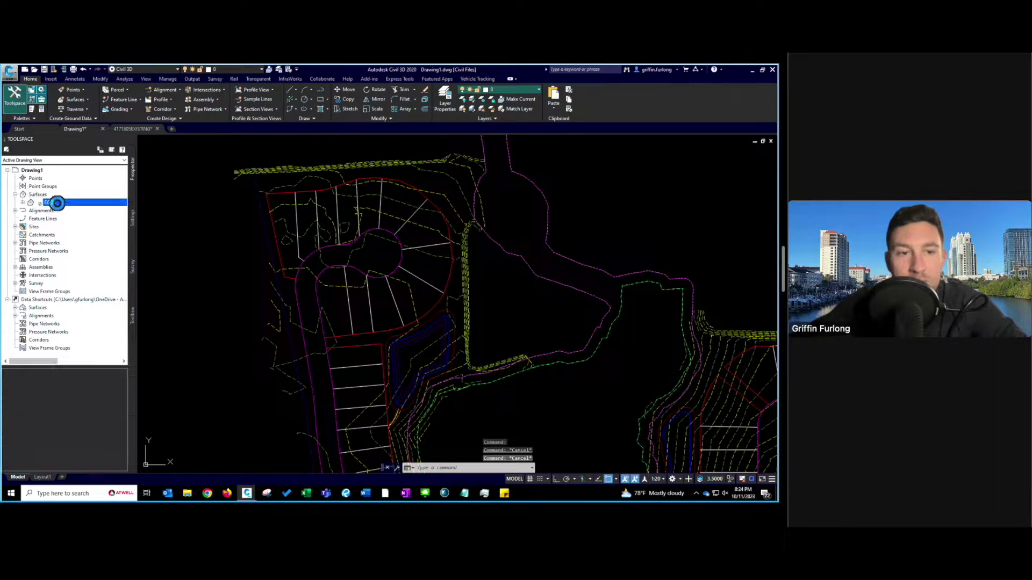
right_click(69, 204)
click(82, 208)
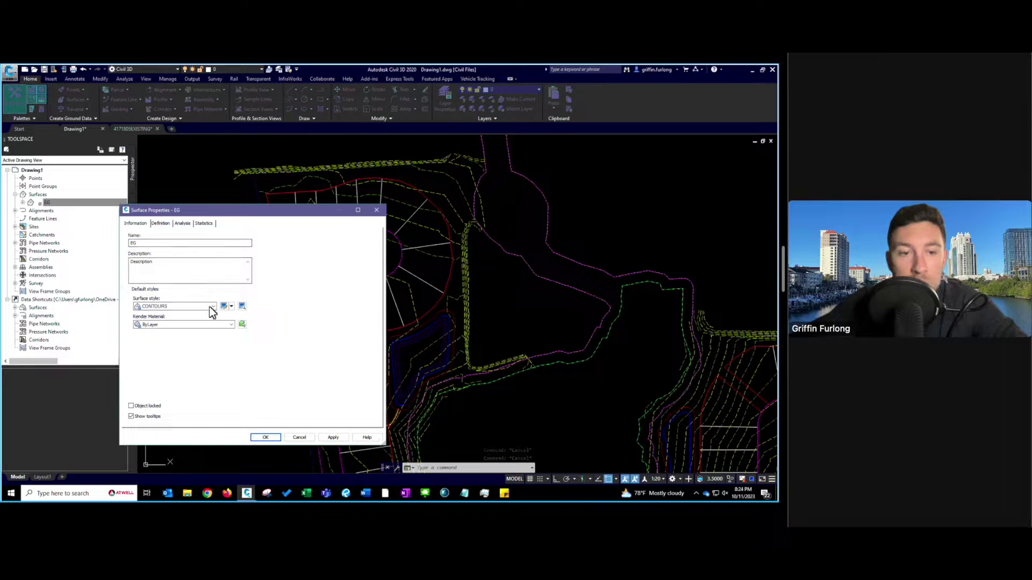
click(211, 306)
click(161, 340)
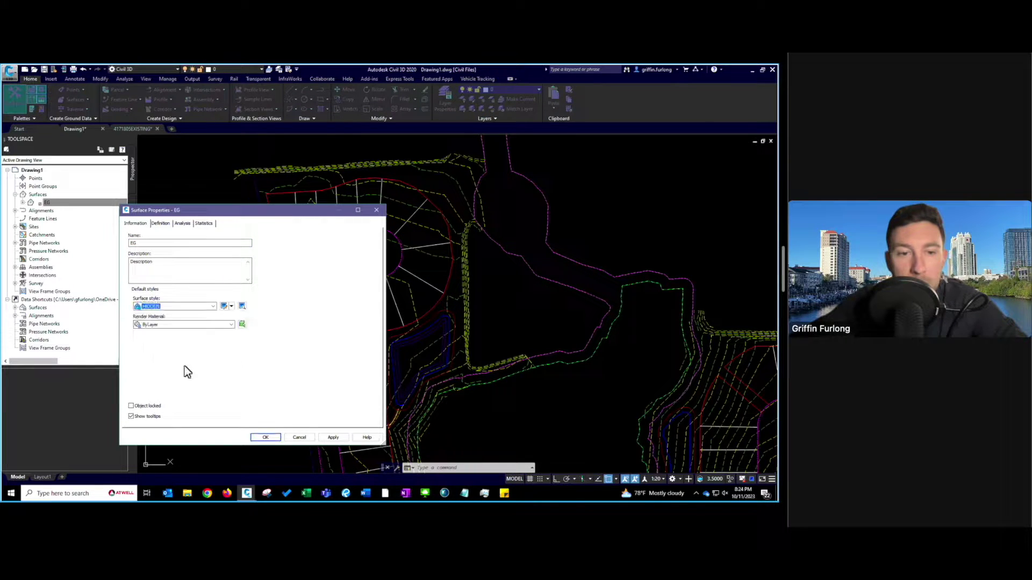
click(266, 437)
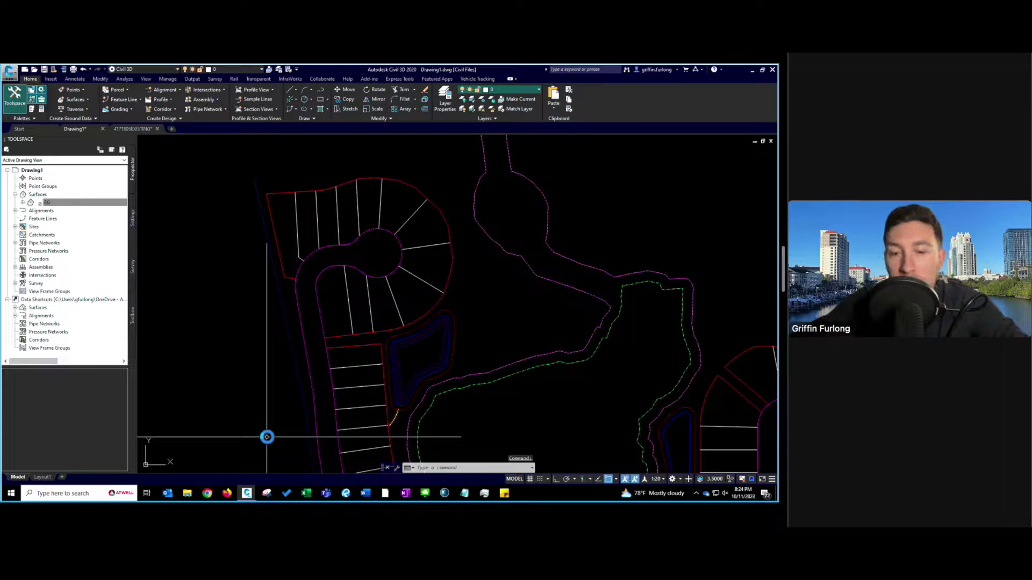
key(Escape)
key(Escape)
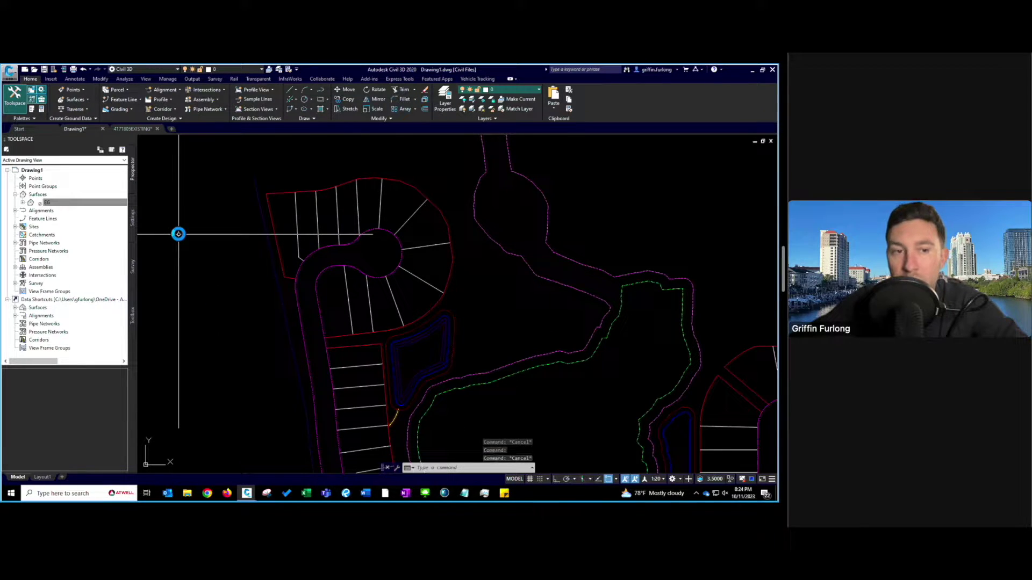
Create a TIN surface named FG with the CONTOURS surface style
click(38, 194)
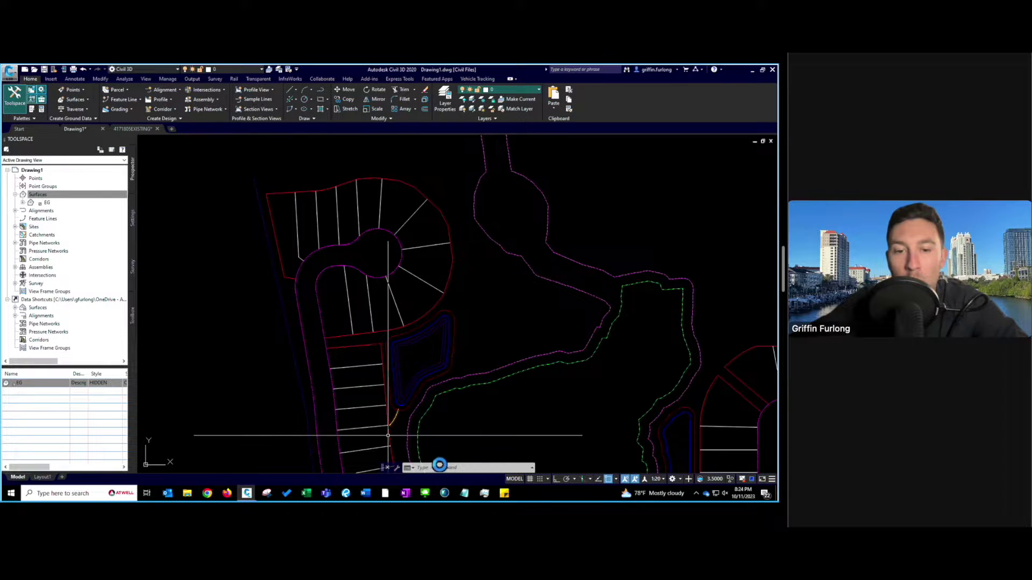
right_click(46, 193)
click(80, 199)
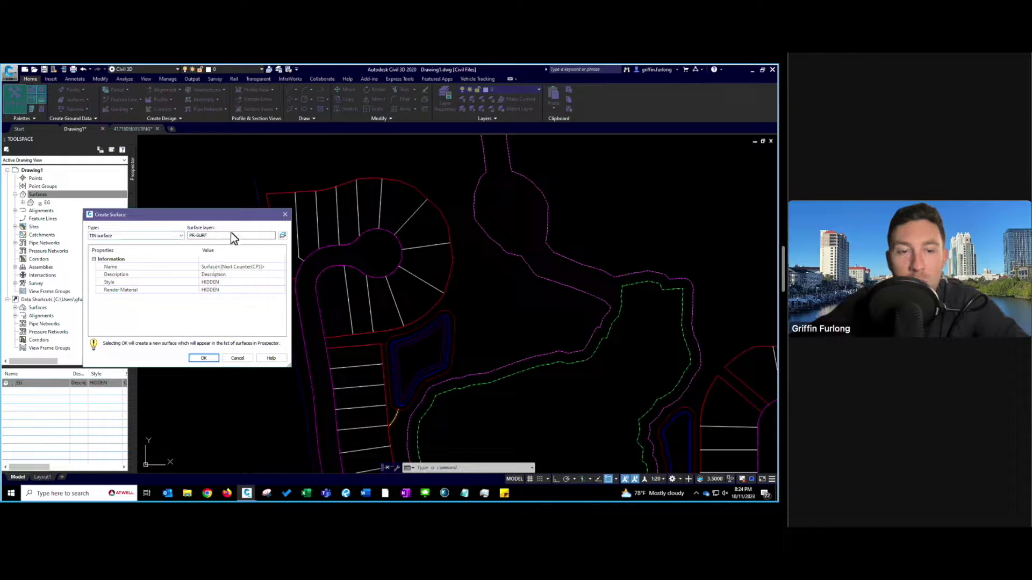
click(242, 267)
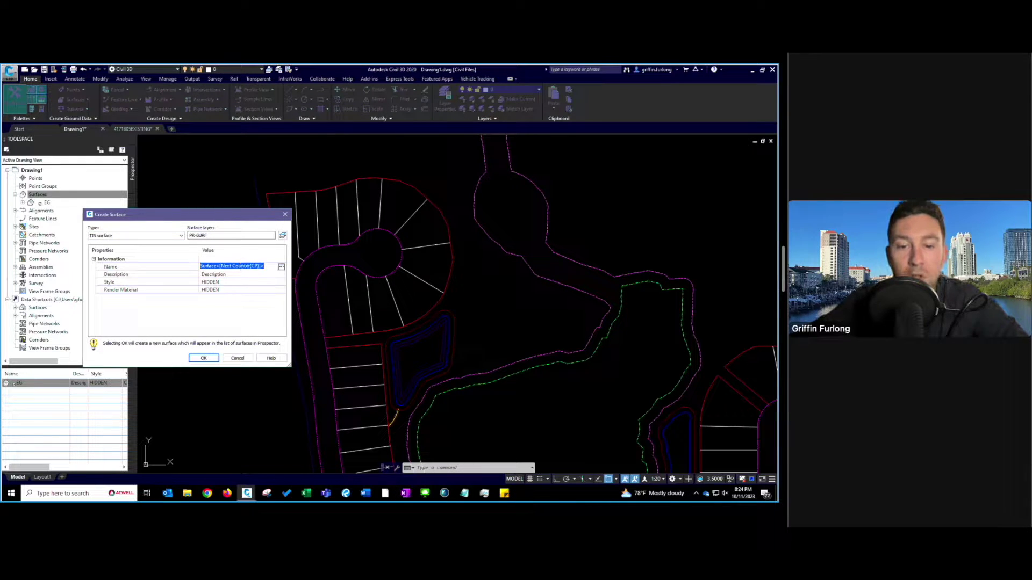
text(FG)
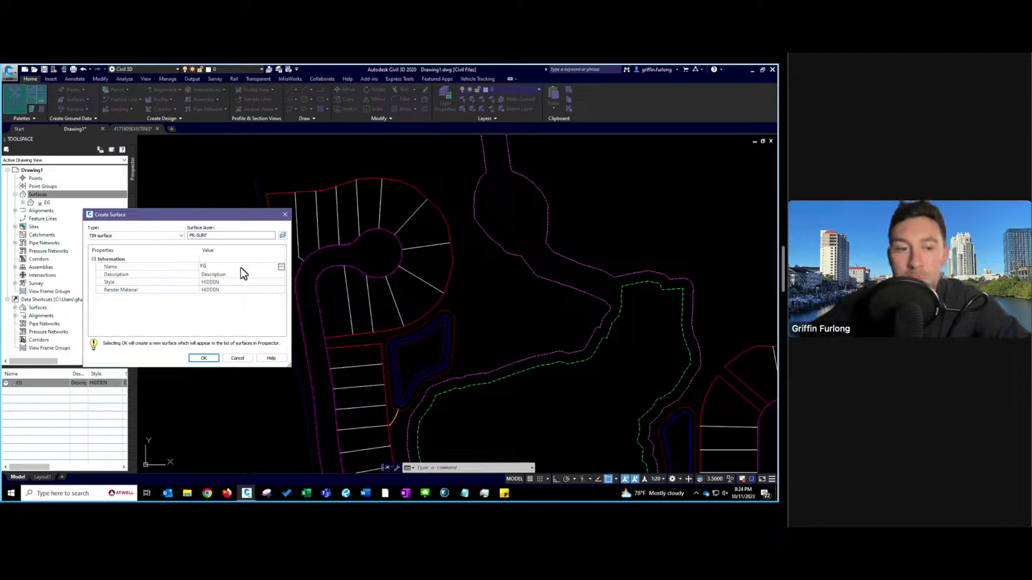
double_click(239, 283)
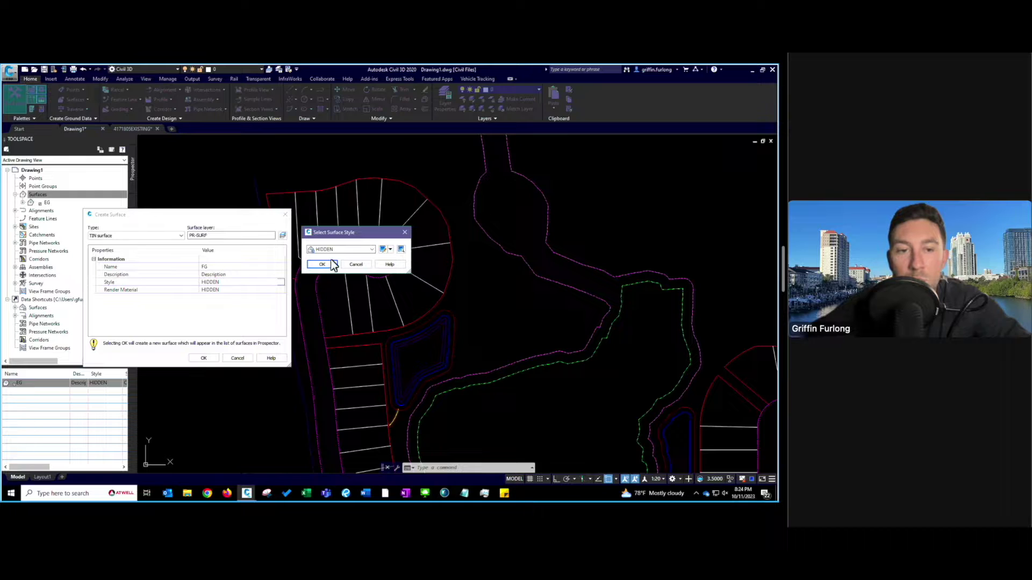
click(372, 250)
key(Up)
key(Up)
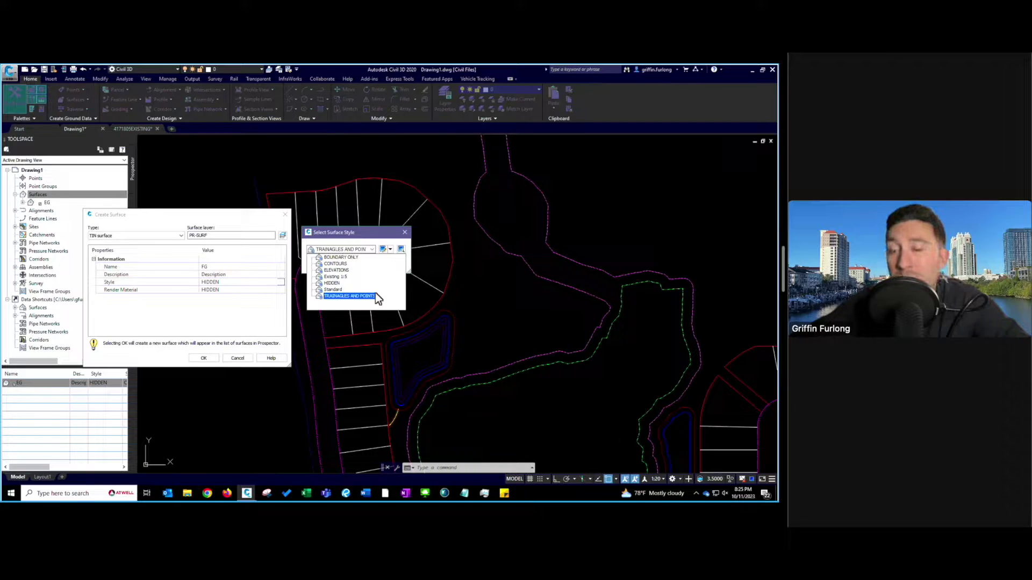
click(336, 264)
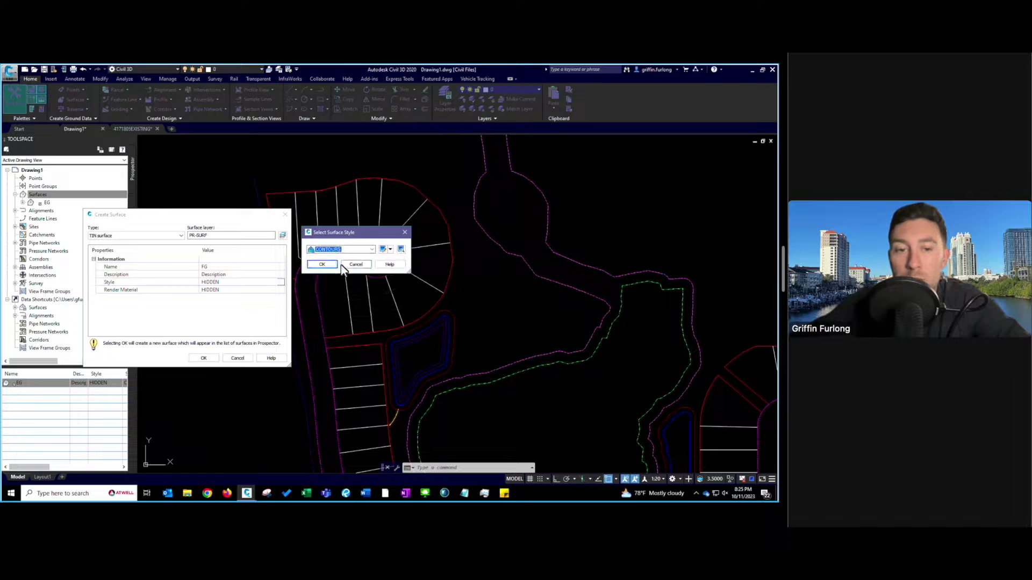
click(324, 265)
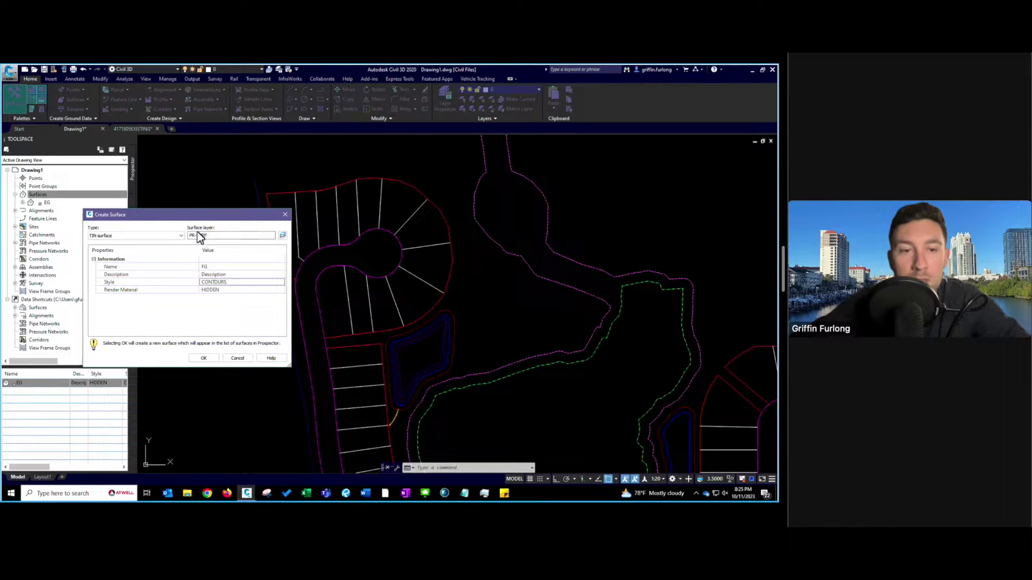
click(205, 358)
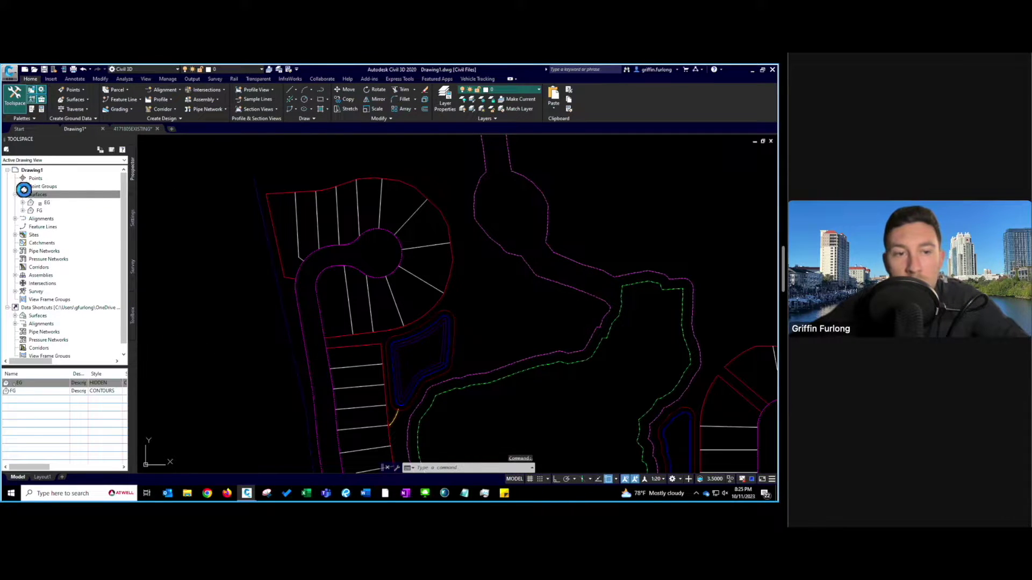
Expand the FG surface's definition and review its Breaklines, Contours and Point Groups data types
click(23, 211)
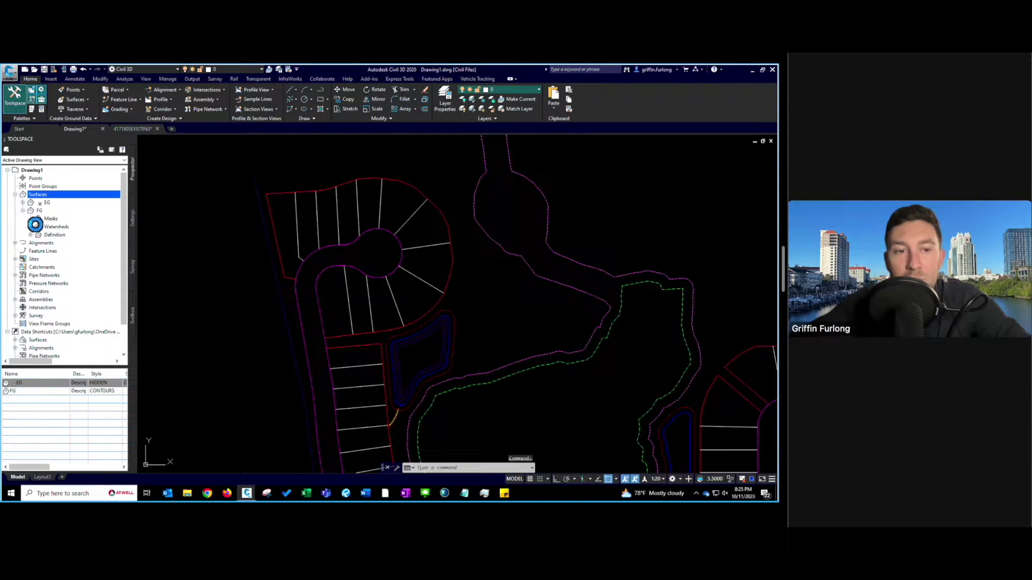
click(30, 235)
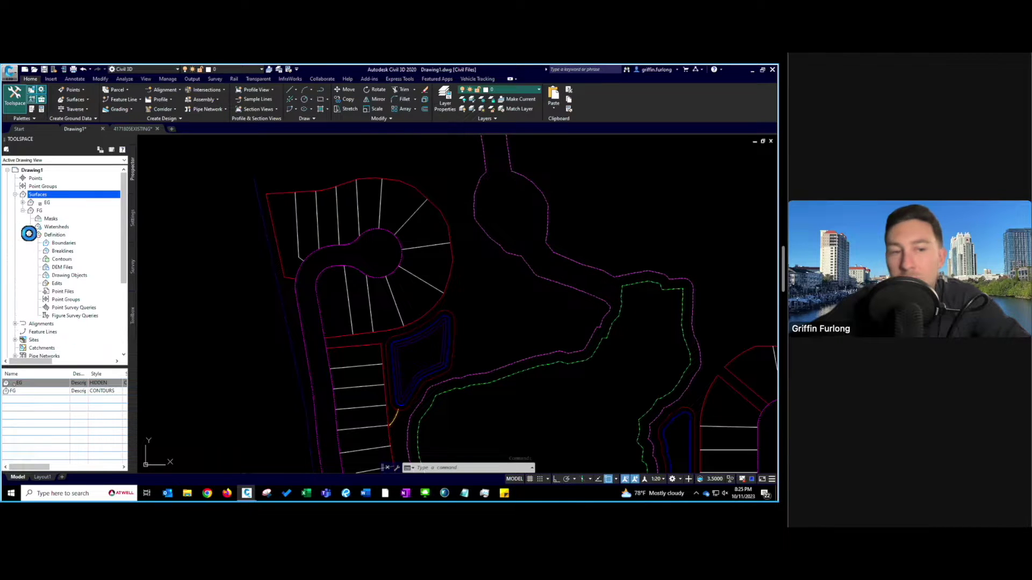
click(81, 251)
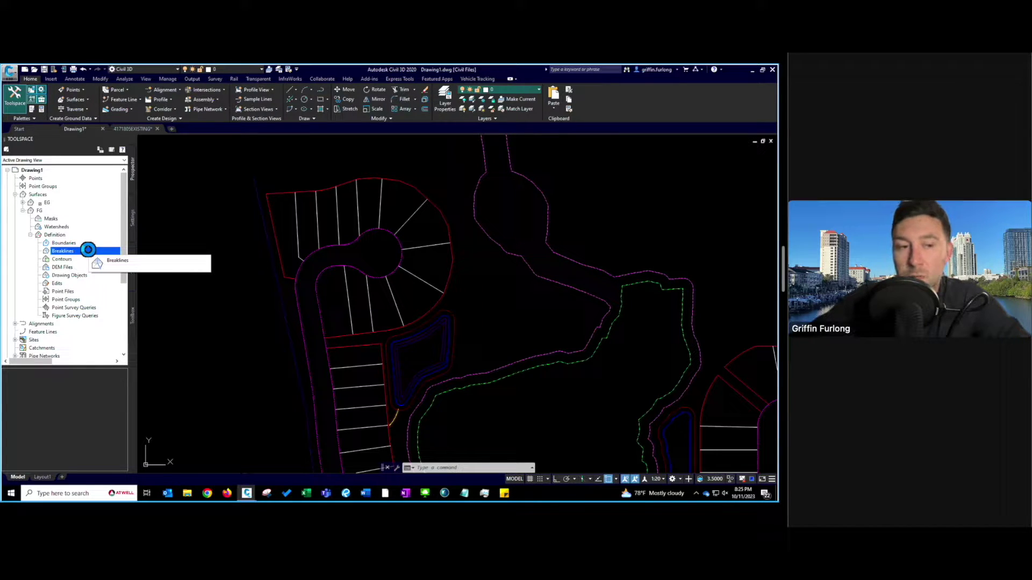
click(71, 260)
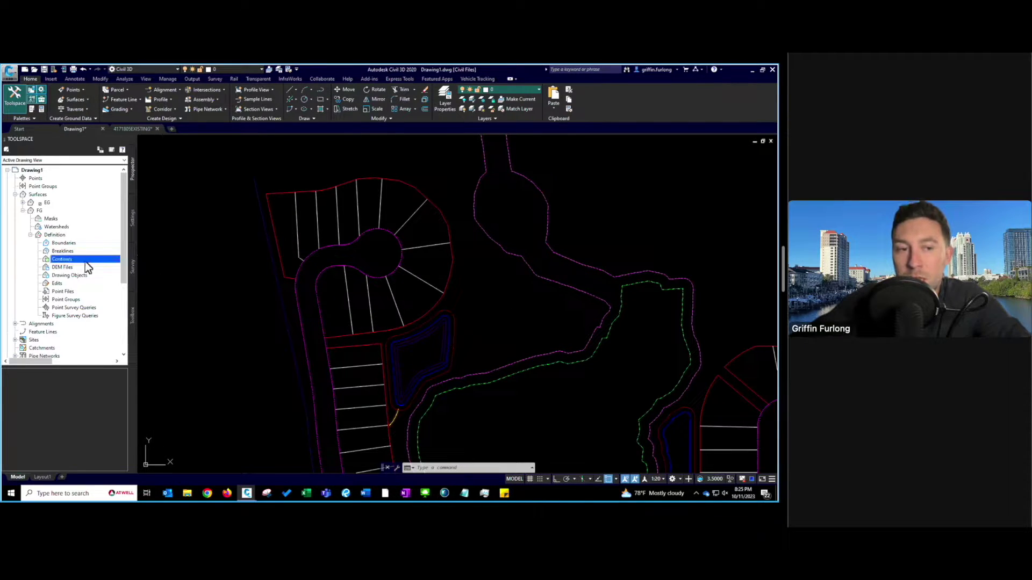
click(70, 299)
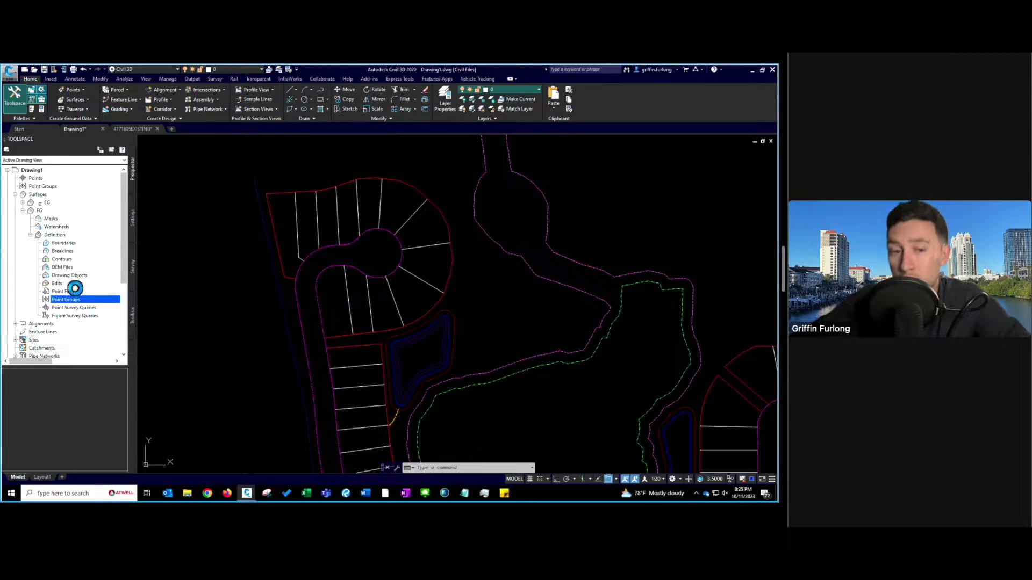
click(63, 251)
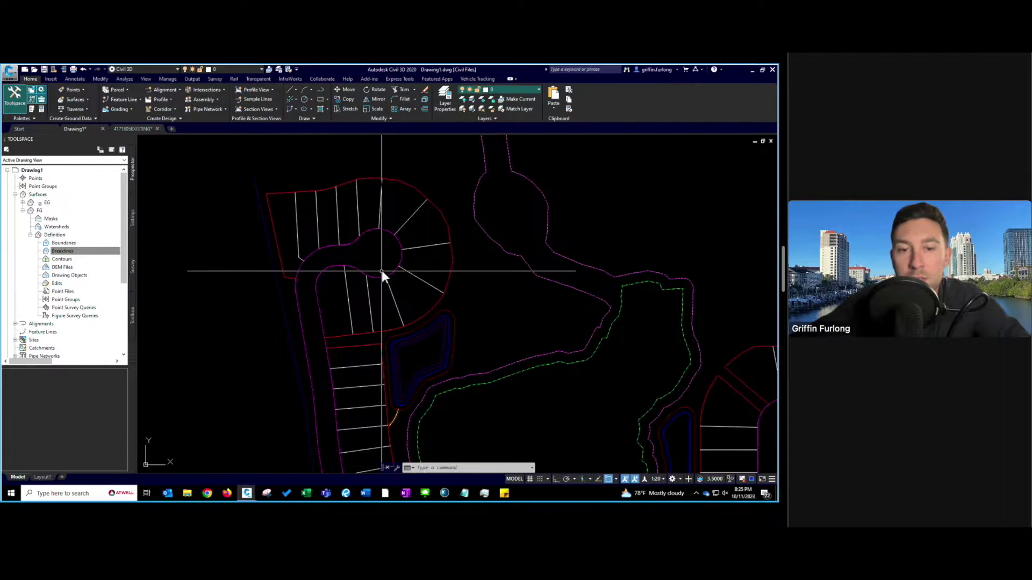
key(Escape)
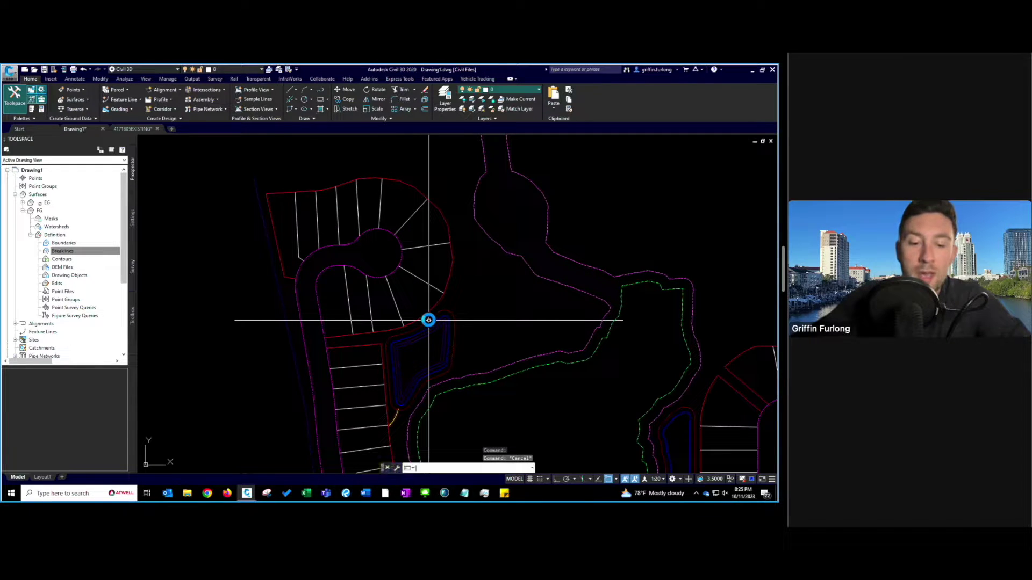
Examine the pond beside the lots and check its outermost polyline, leaving nothing selected
text(pan)
key(Return)
drag(472, 341, 480, 253)
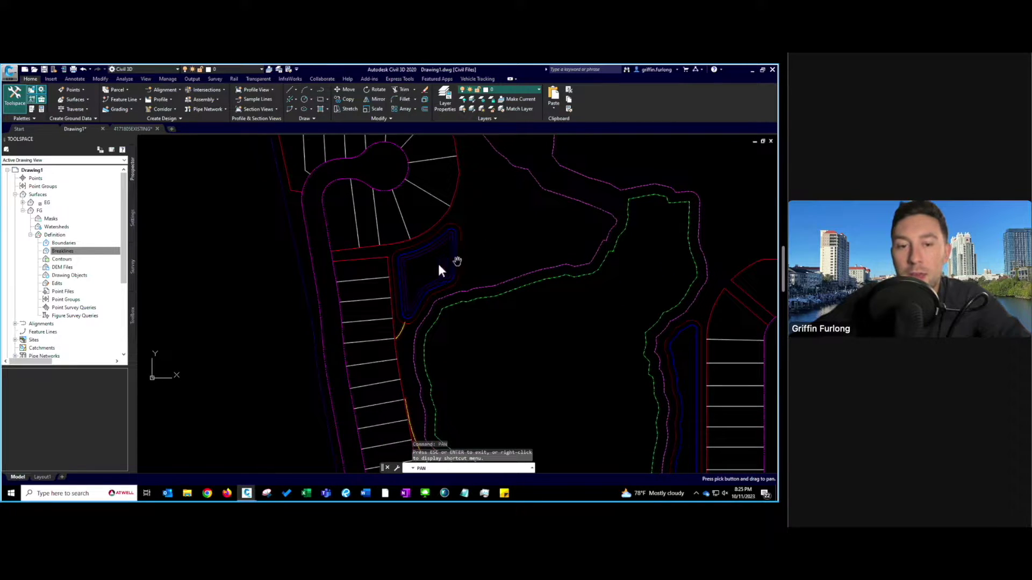
scroll(424, 260, up, 2)
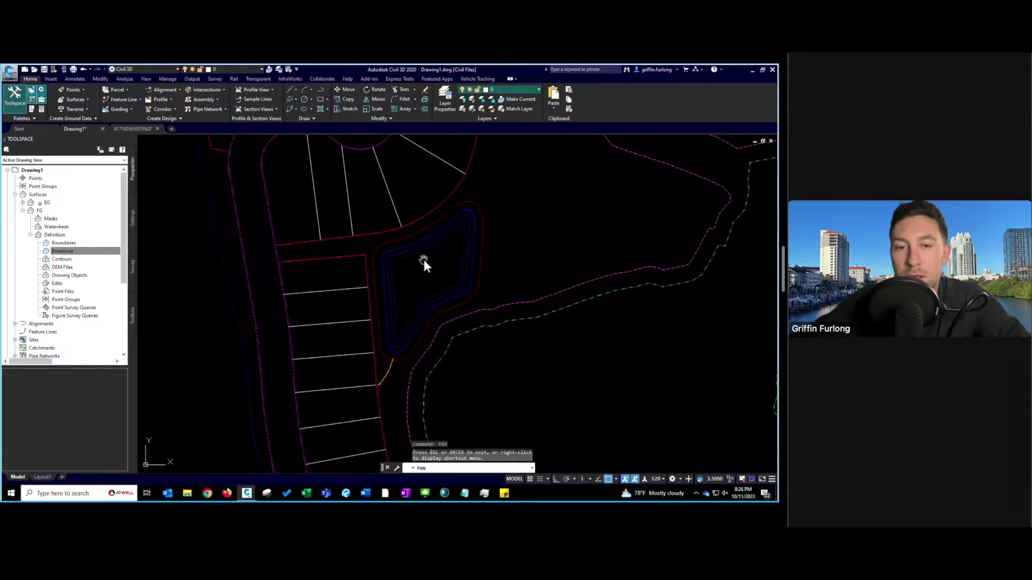
scroll(424, 262, up, 1)
key(Escape)
click(523, 236)
click(514, 231)
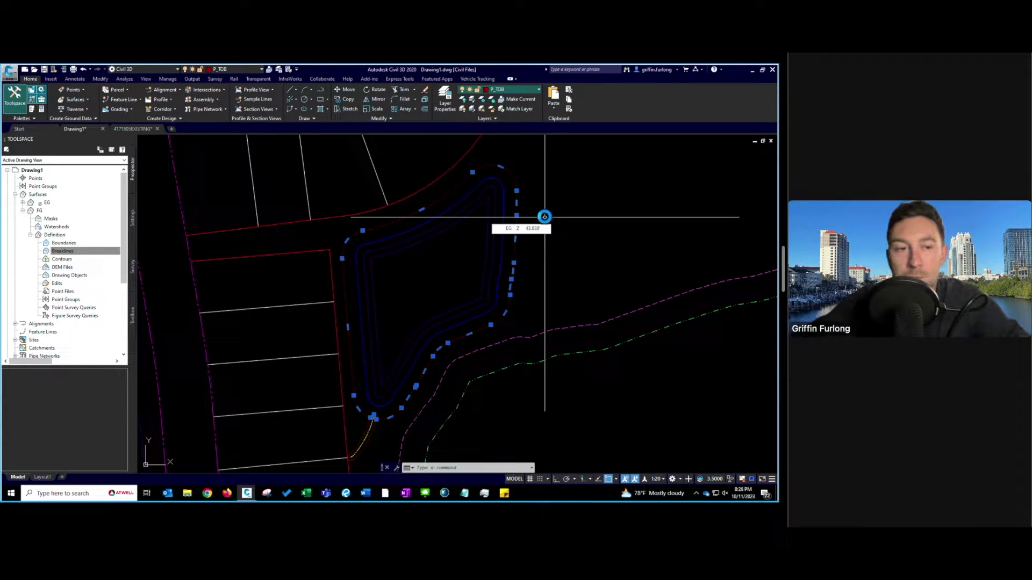
key(Escape)
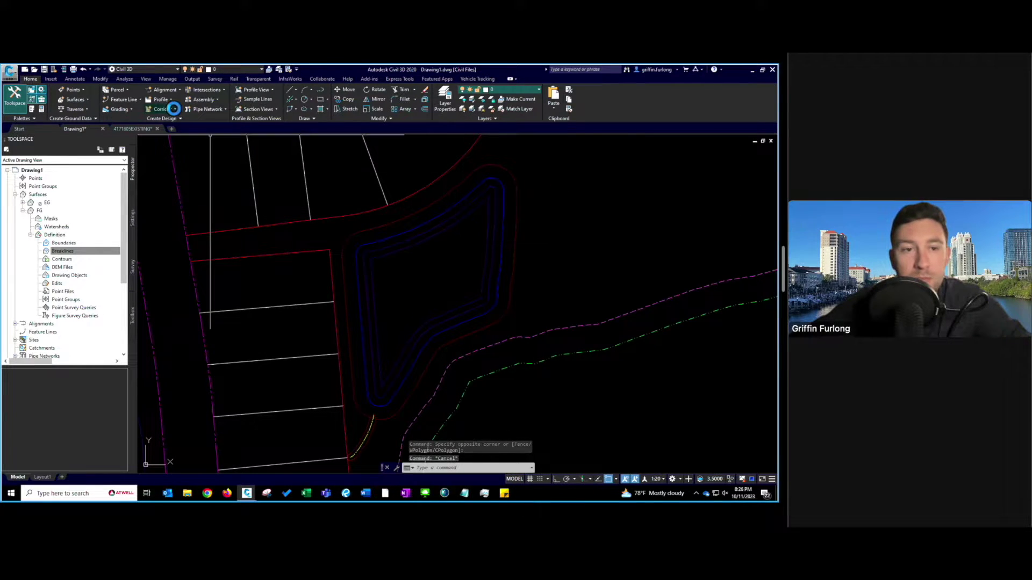
Convert the four pond polylines into feature lines in Site 1 with the Standard style on layer 0, erasing the existing entities
click(131, 101)
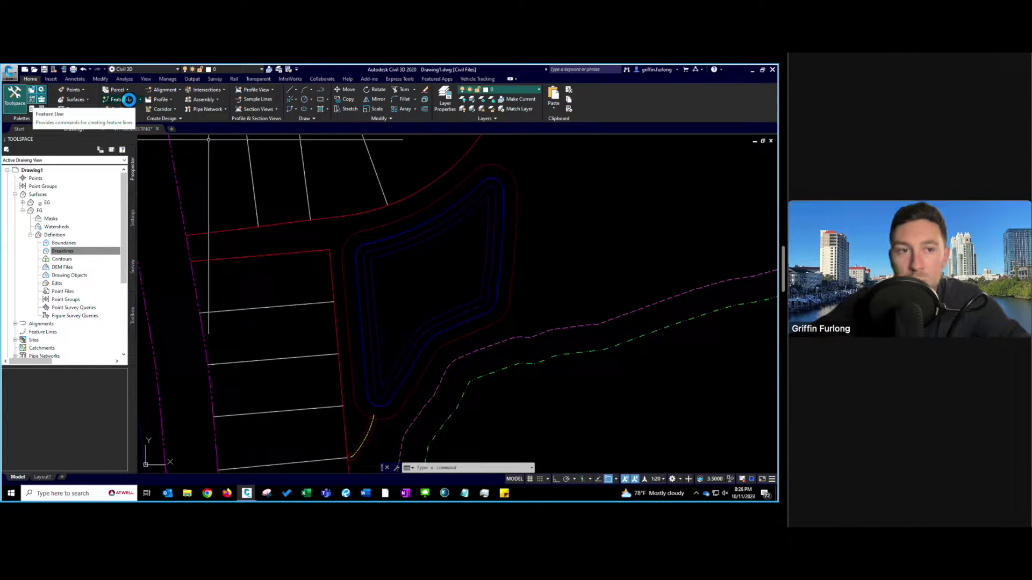
click(129, 100)
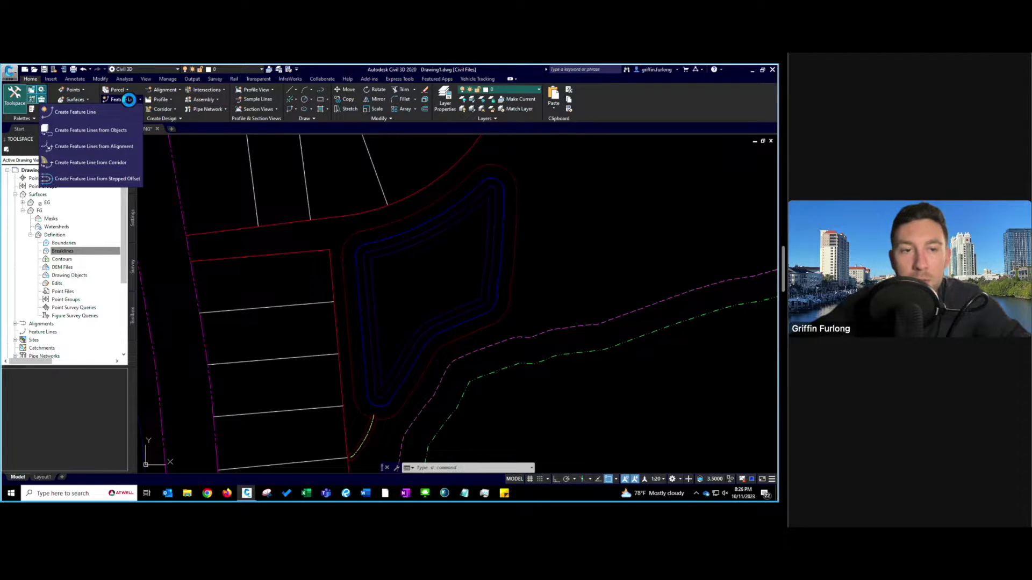
click(119, 131)
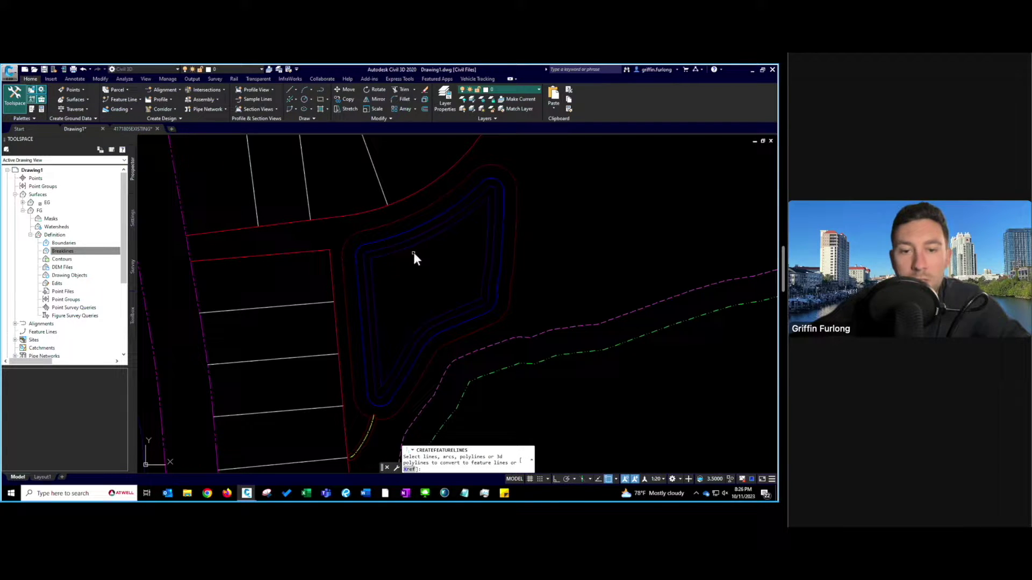
click(531, 253)
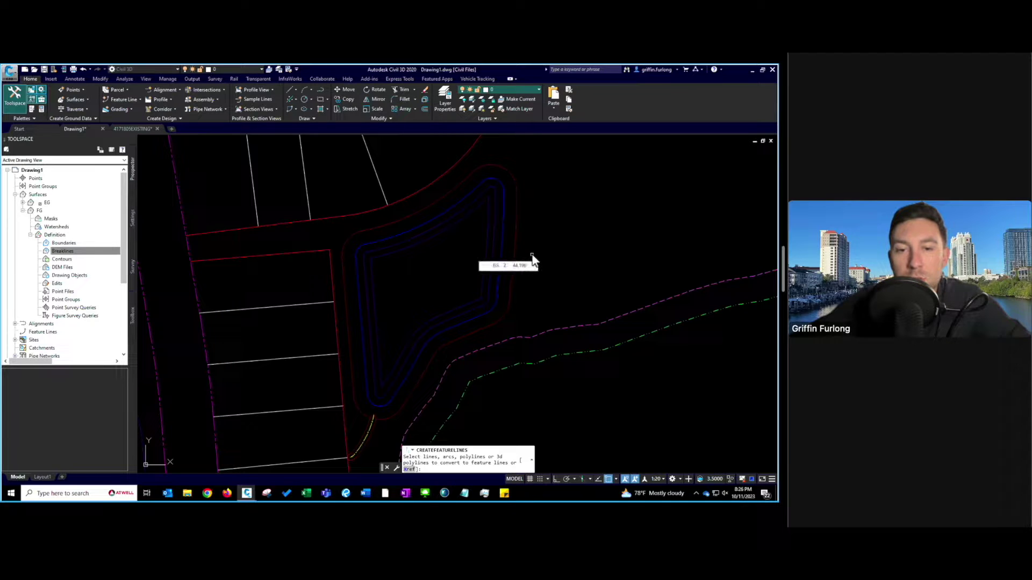
click(468, 248)
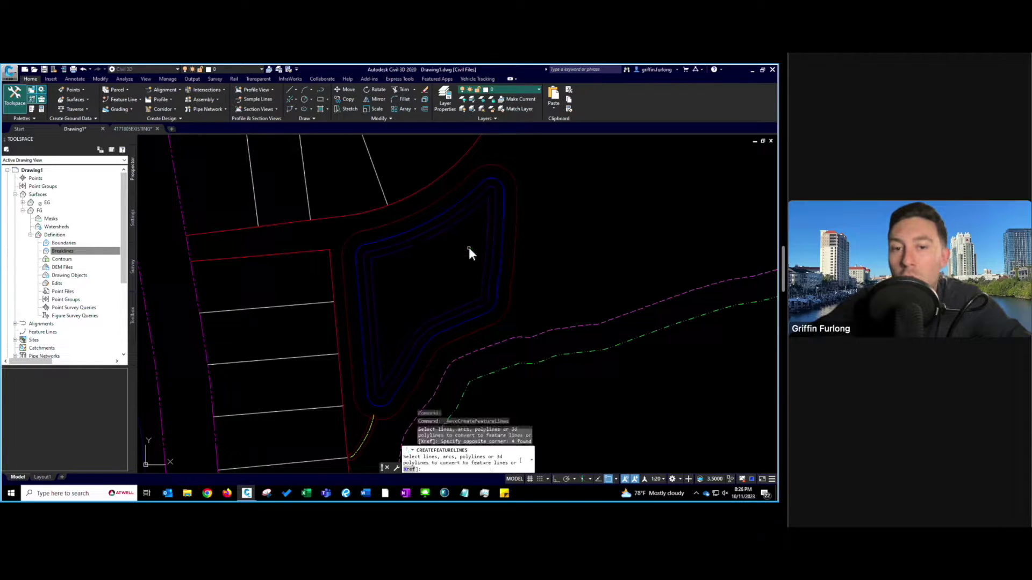
key(Return)
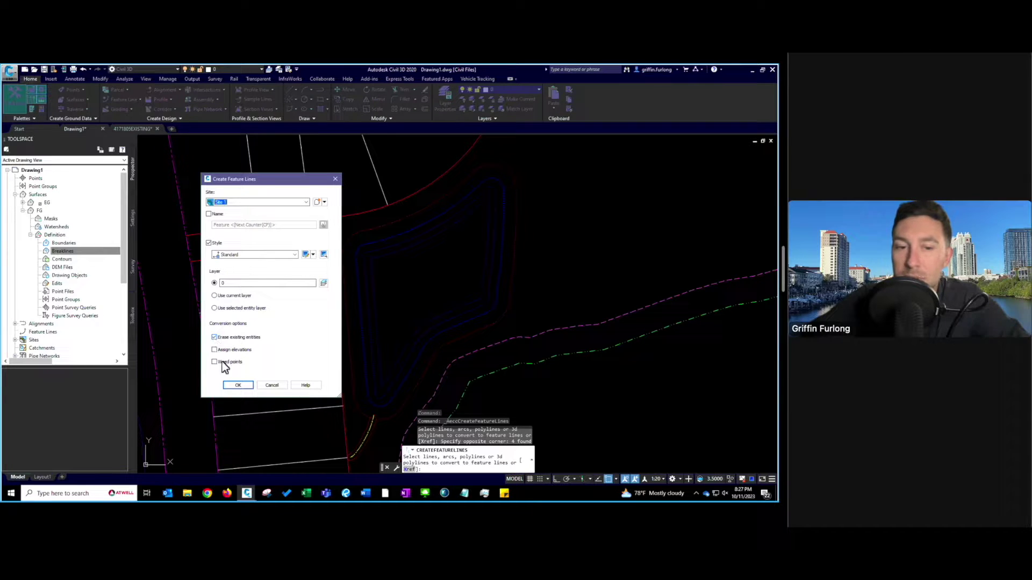
click(236, 385)
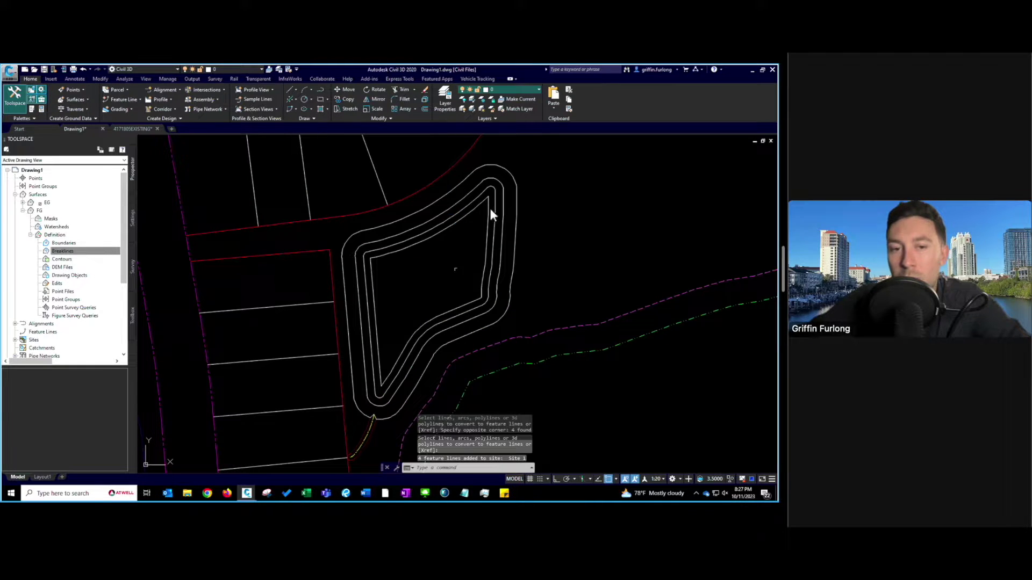
click(523, 233)
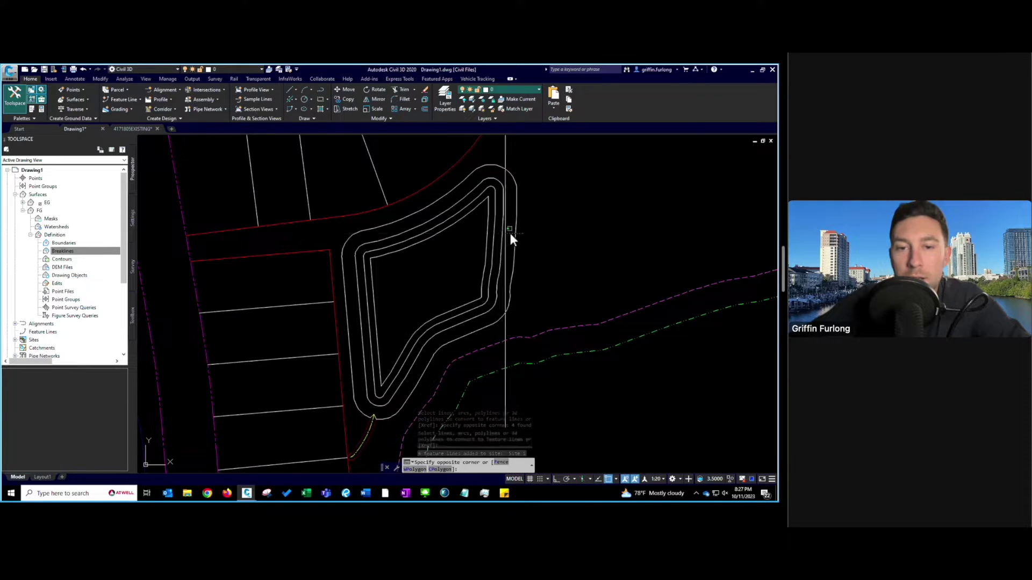
click(510, 233)
key(Escape)
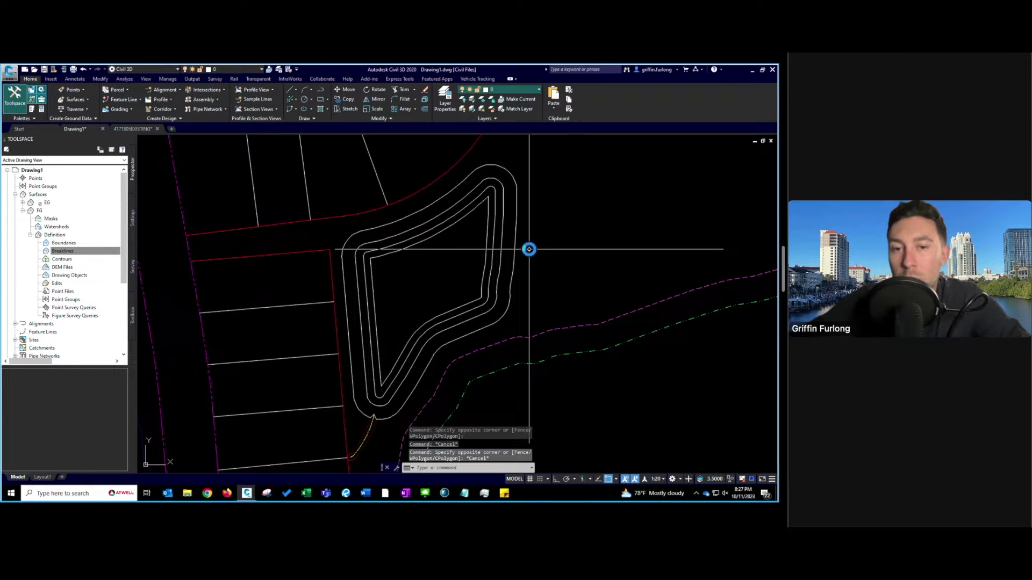
Open the Elevation Editor for the pond's outermost feature line and look over its station and elevation rows
click(511, 243)
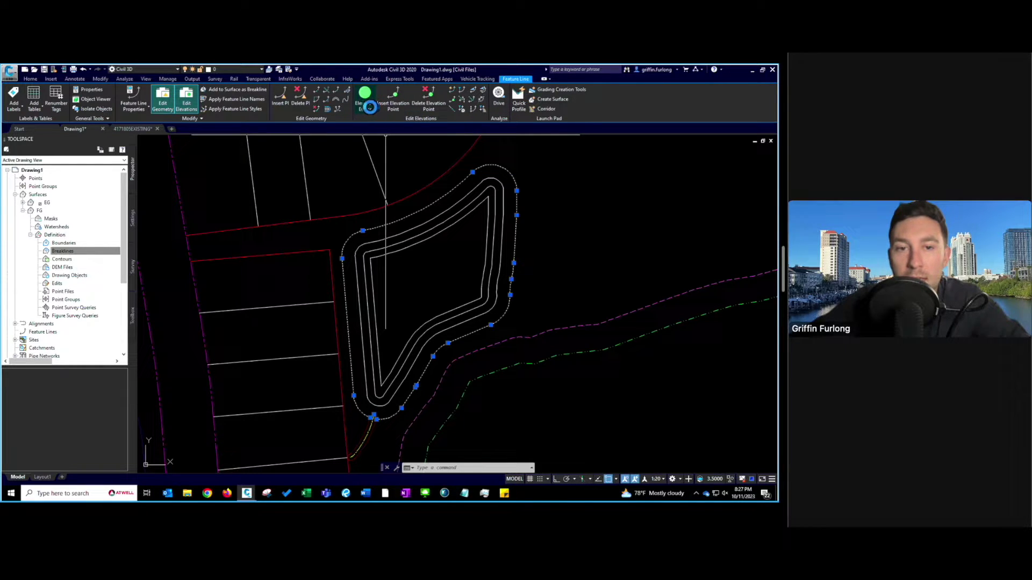
click(365, 98)
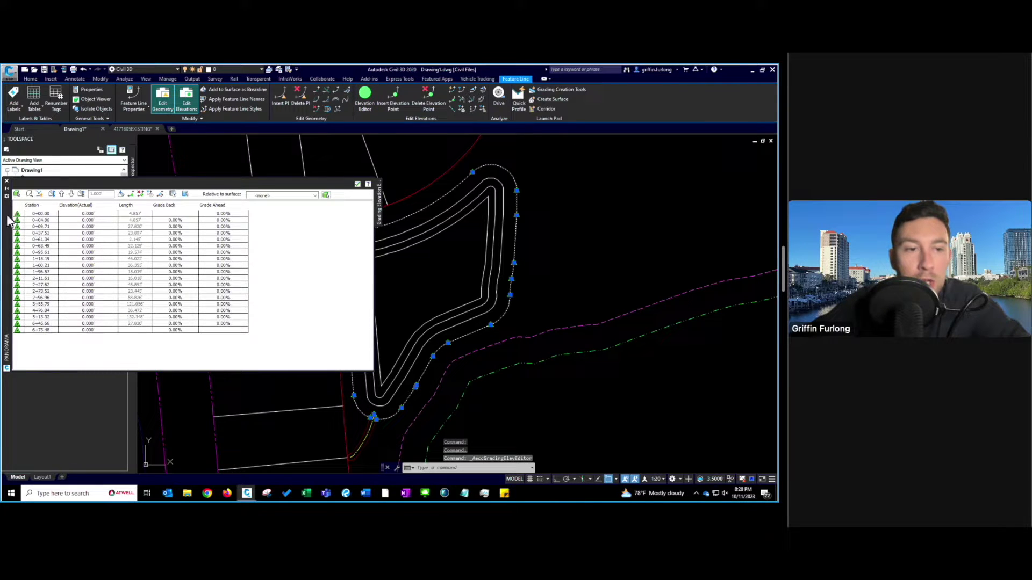
drag(7, 215, 44, 217)
click(83, 223)
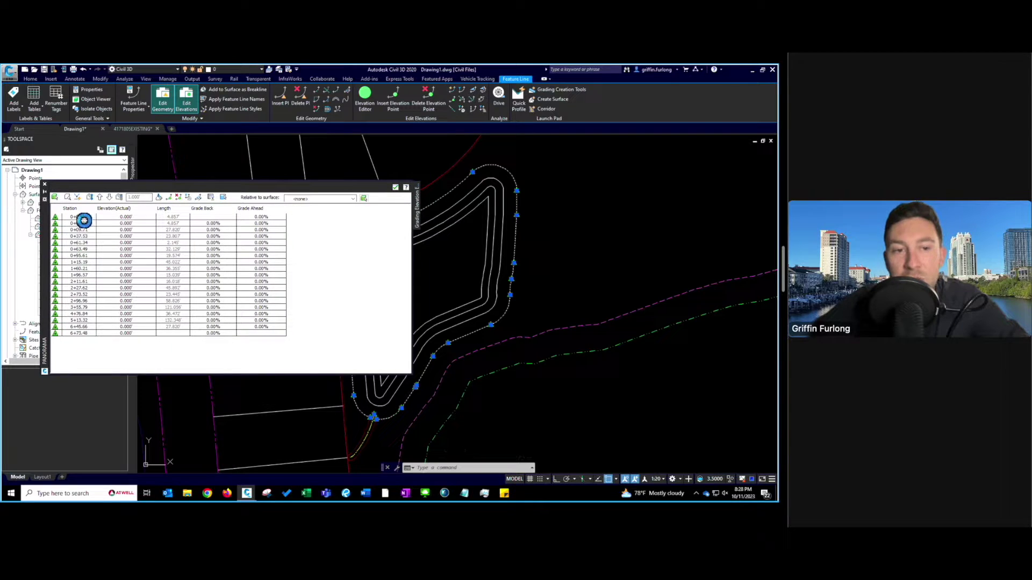
click(85, 302)
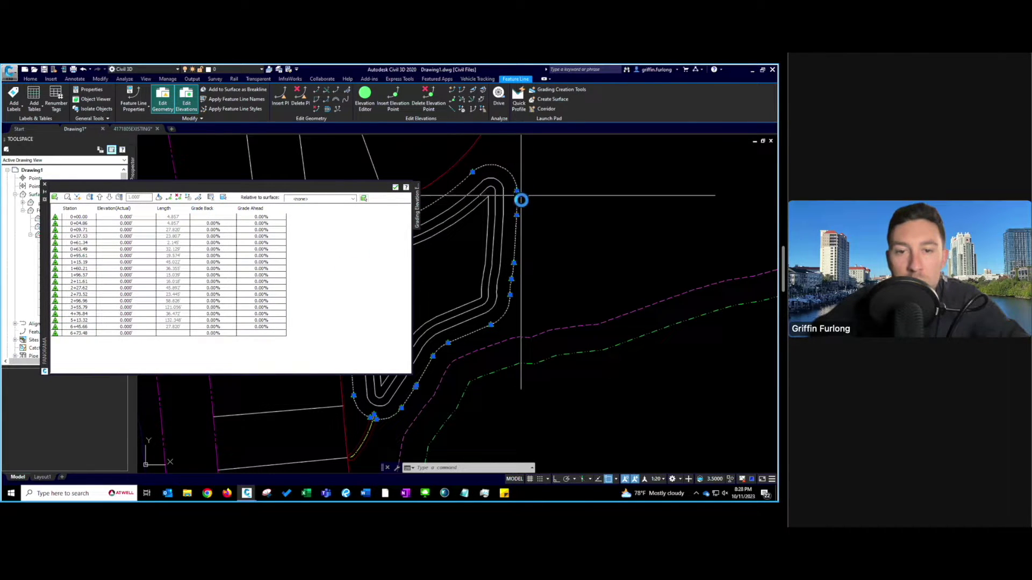
click(508, 294)
click(180, 281)
click(143, 246)
Set all elevations of the pond's outermost feature line to 48 ft together, closing the editor and clearing the selection
click(135, 220)
click(138, 217)
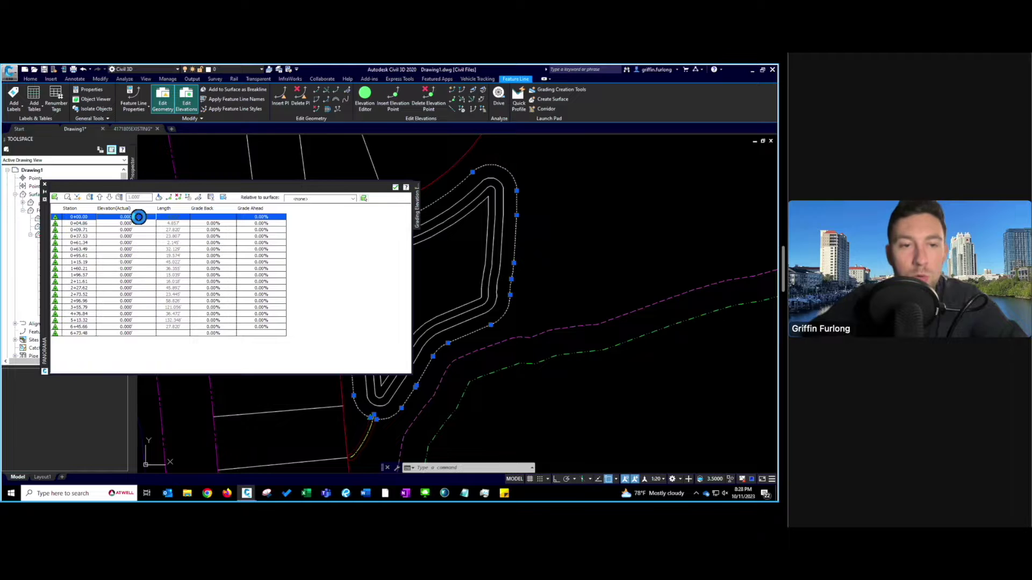
click(138, 334)
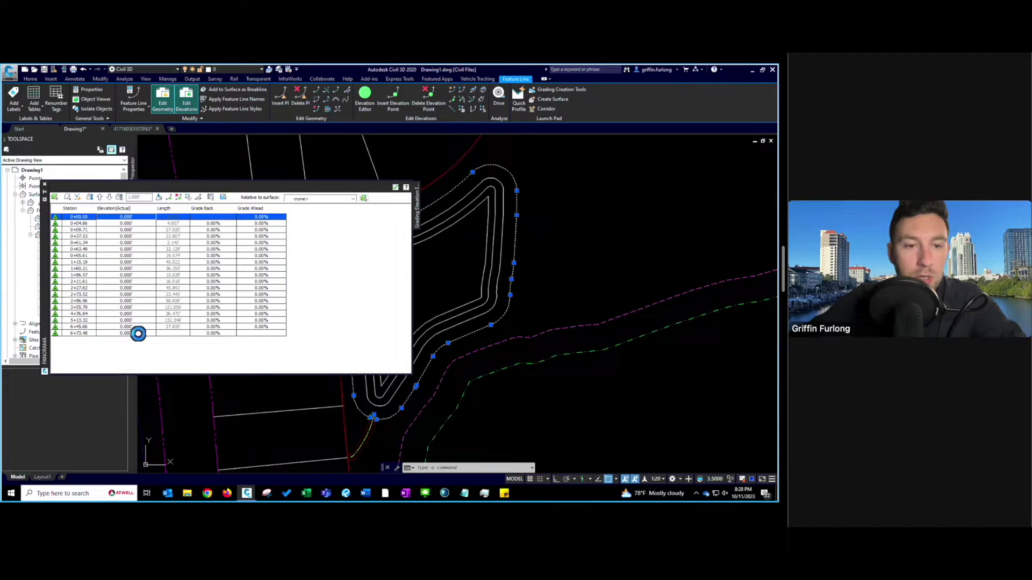
shift+click(138, 334)
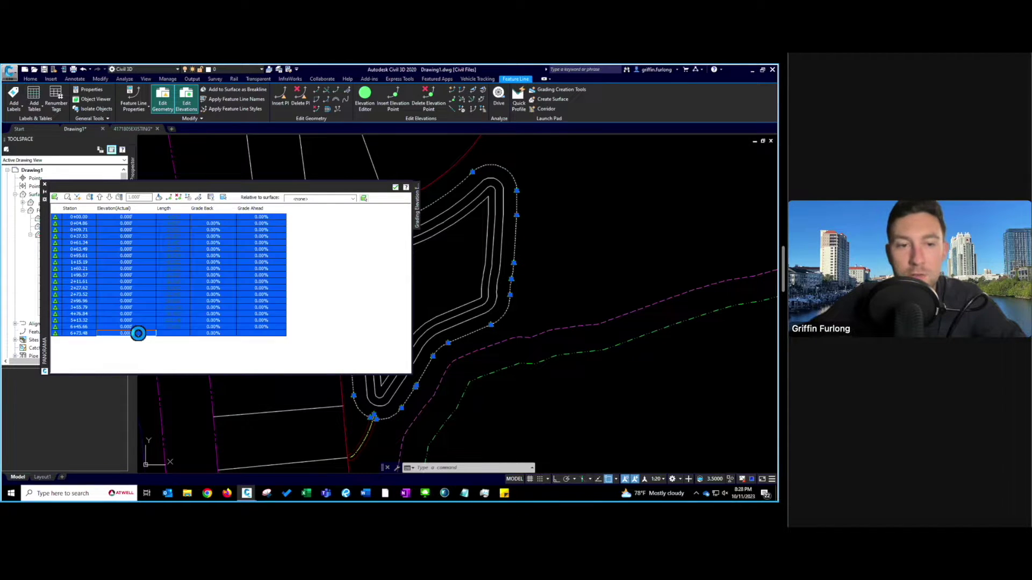
click(133, 216)
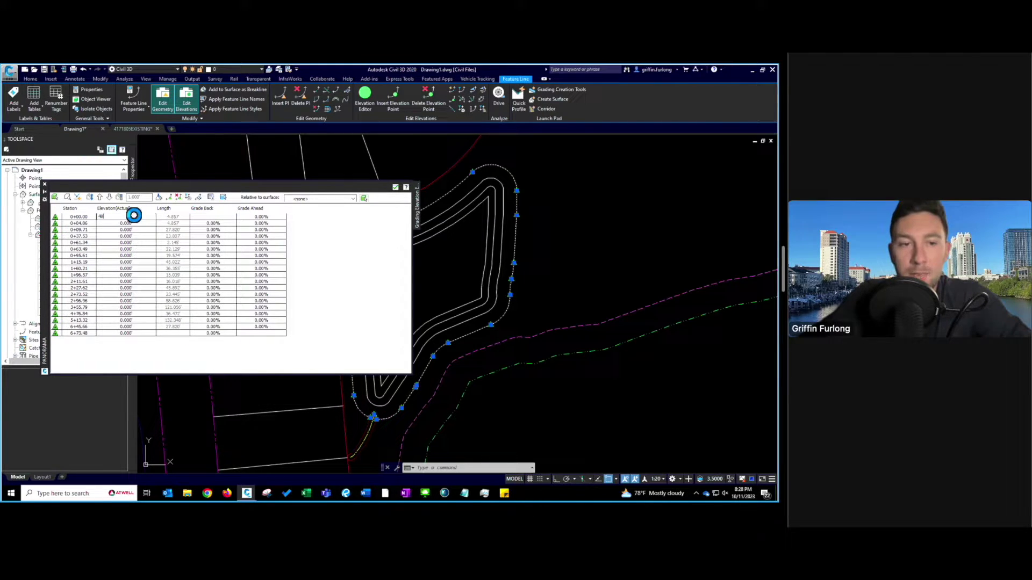
key(Return)
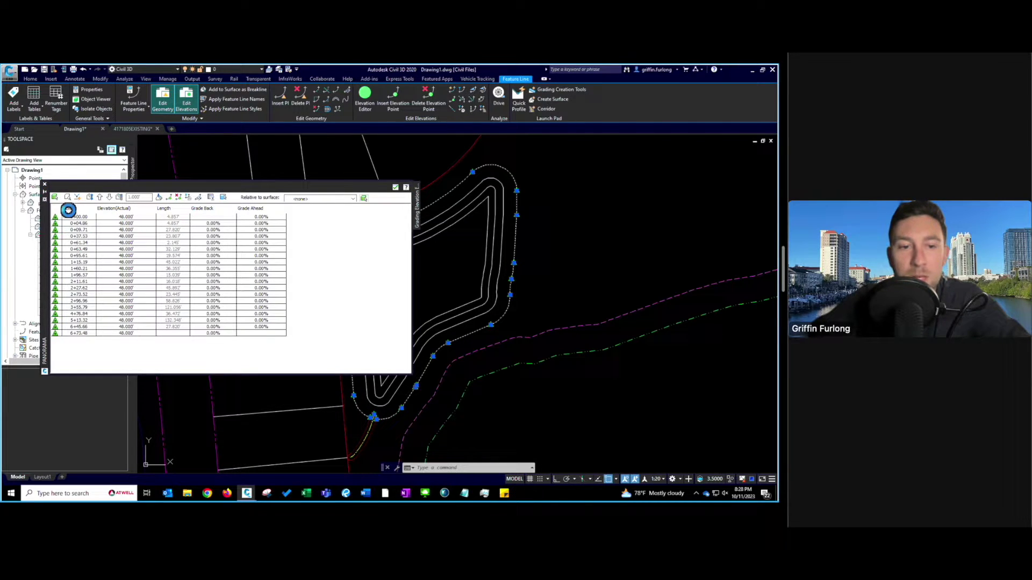
click(43, 183)
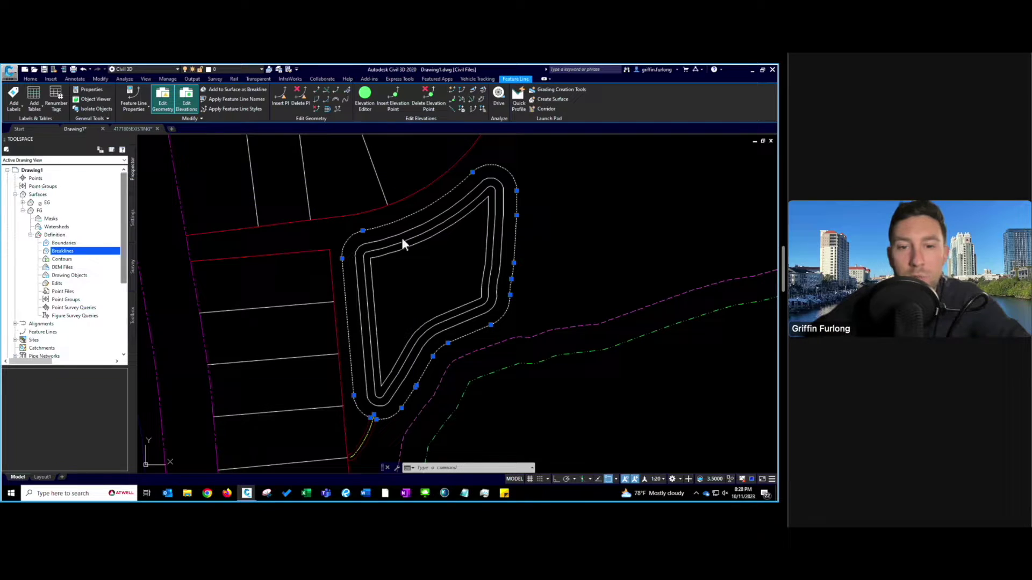
key(Escape)
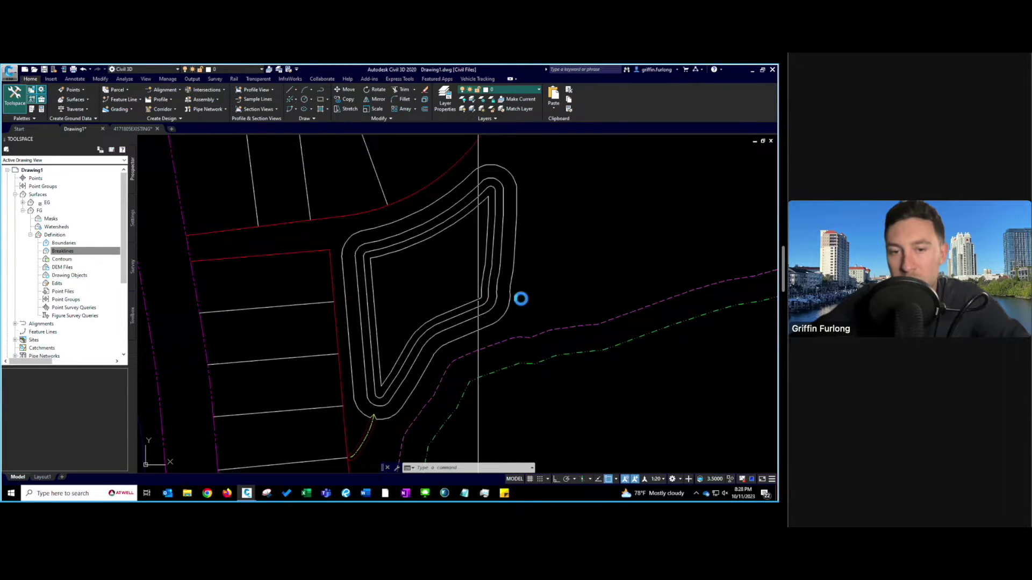
key(Escape)
key(Escape)
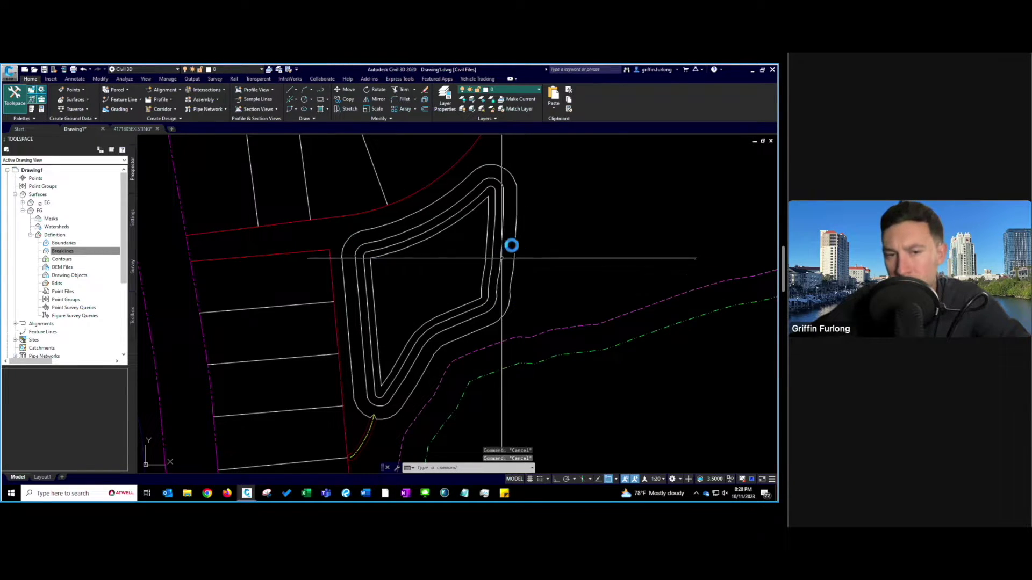
Set one vertex near the upper right of the pond's second feature line to elevation 44 with Quick Elevation Edit
click(502, 228)
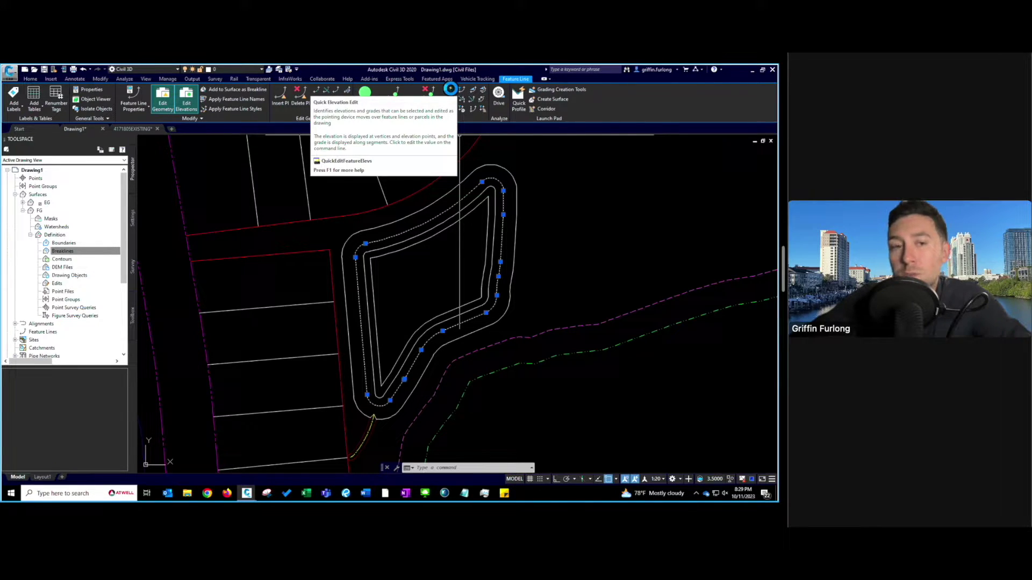
click(450, 89)
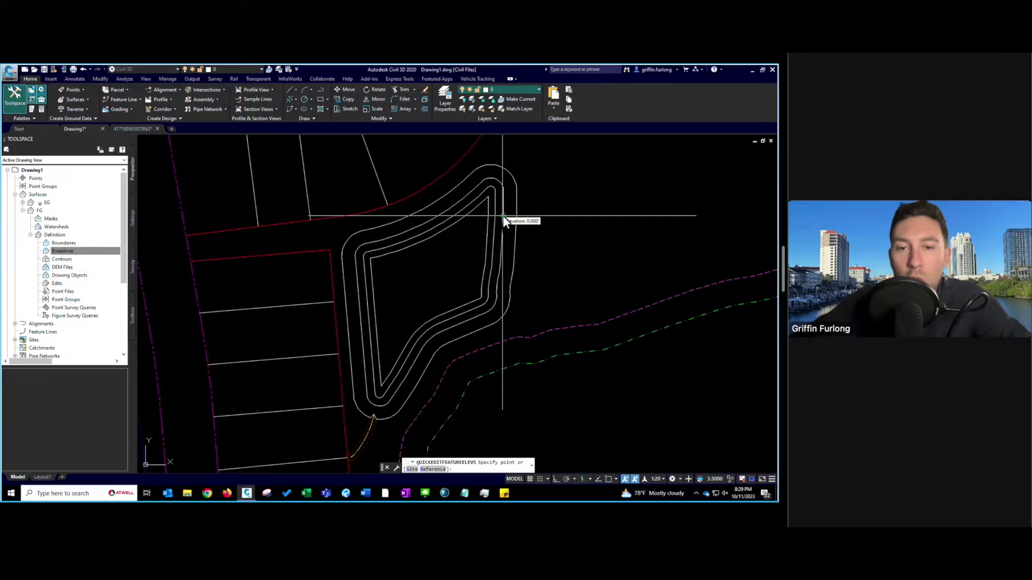
scroll(503, 216, up, 3)
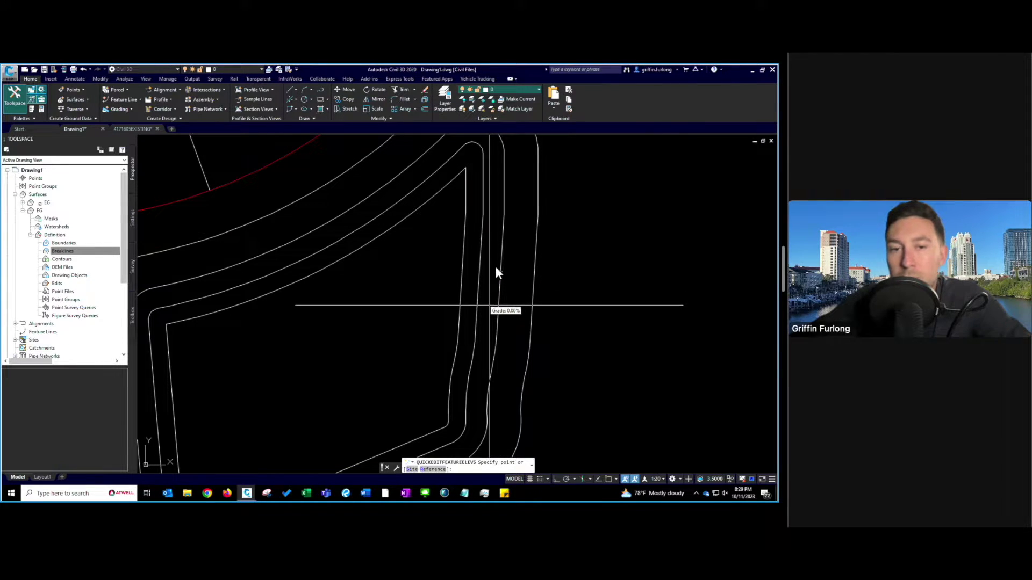
click(505, 156)
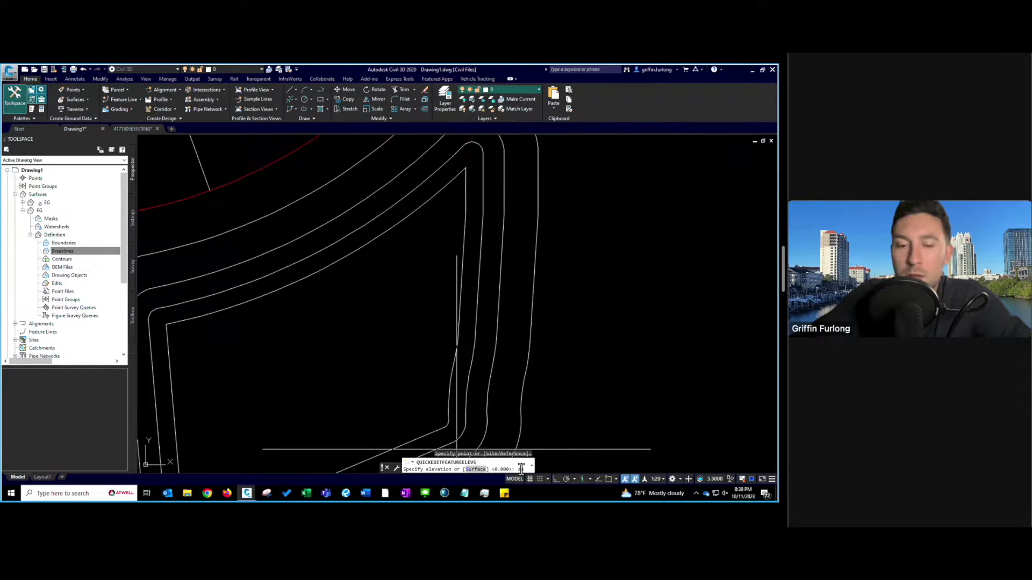
text(4)
key(Return)
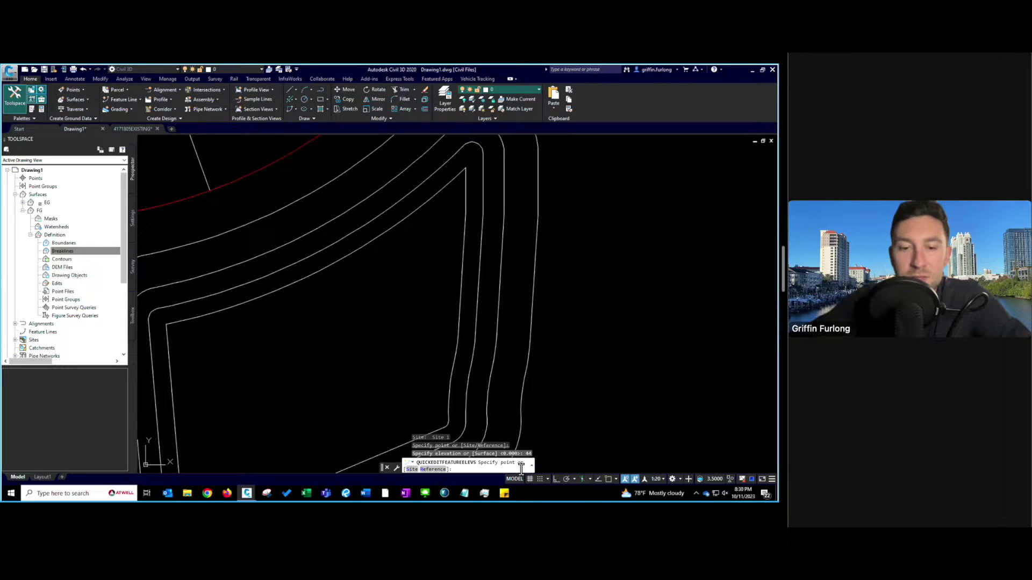
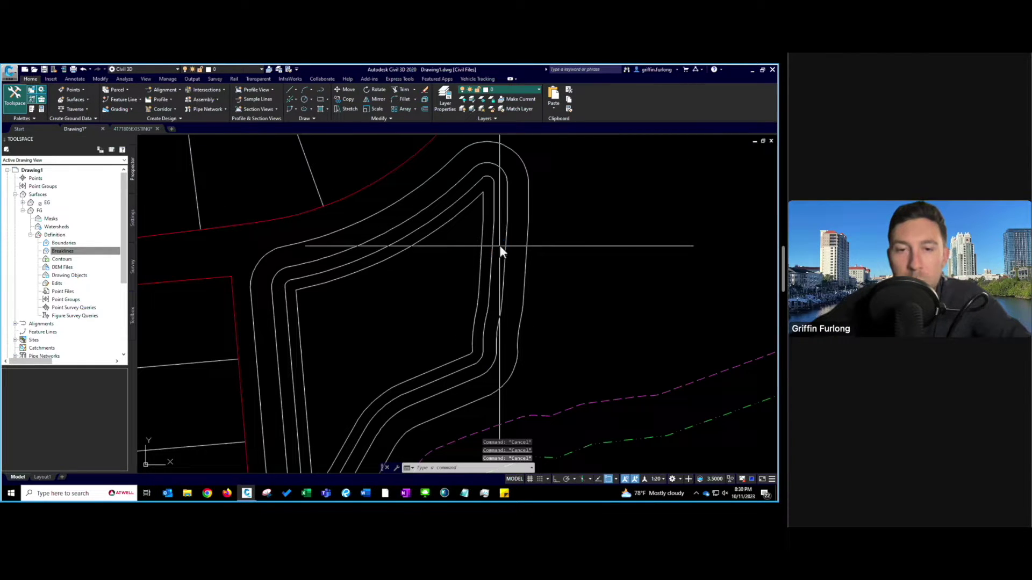
Erase the pond's two innermost feature lines
text(erase)
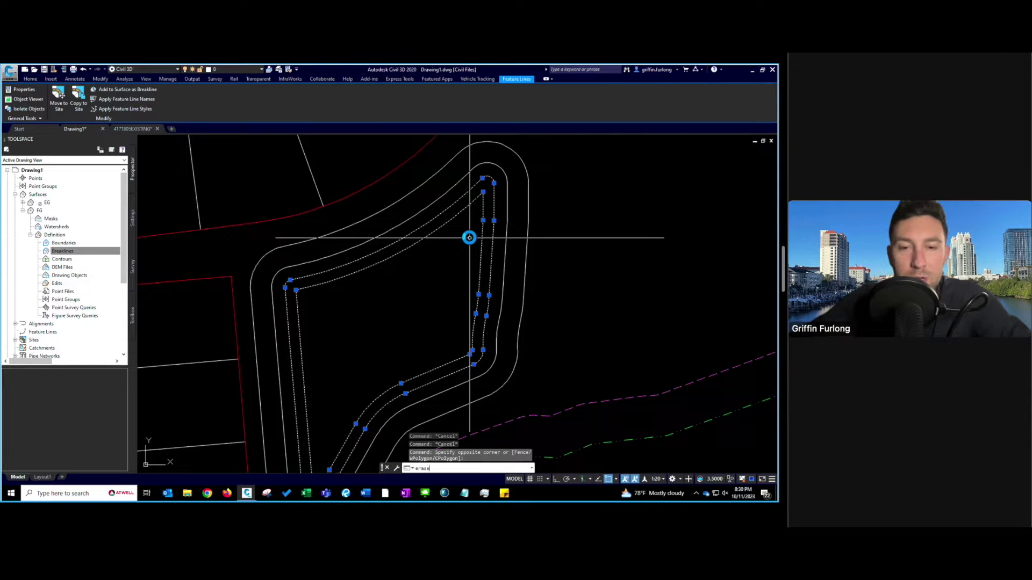
key(Return)
key(Escape)
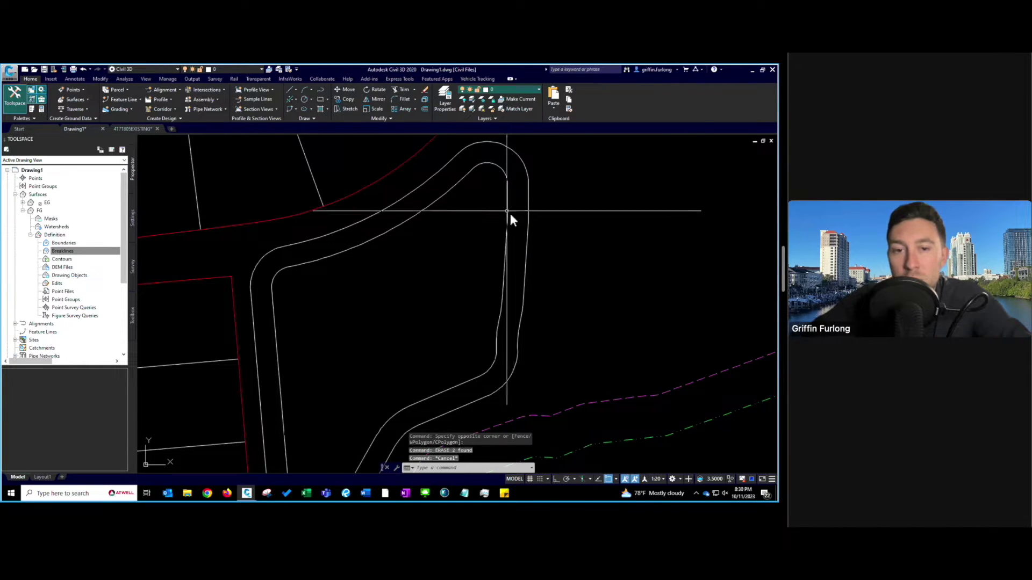
Set all elevations of the pond's remaining inner feature line to 44 ft in the Elevation Editor and close it
click(515, 261)
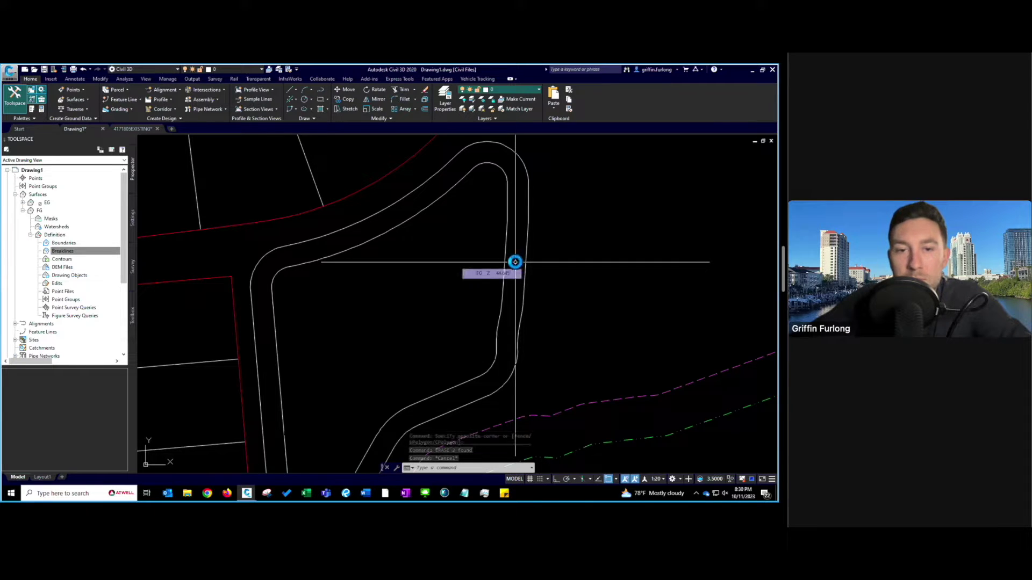
click(488, 250)
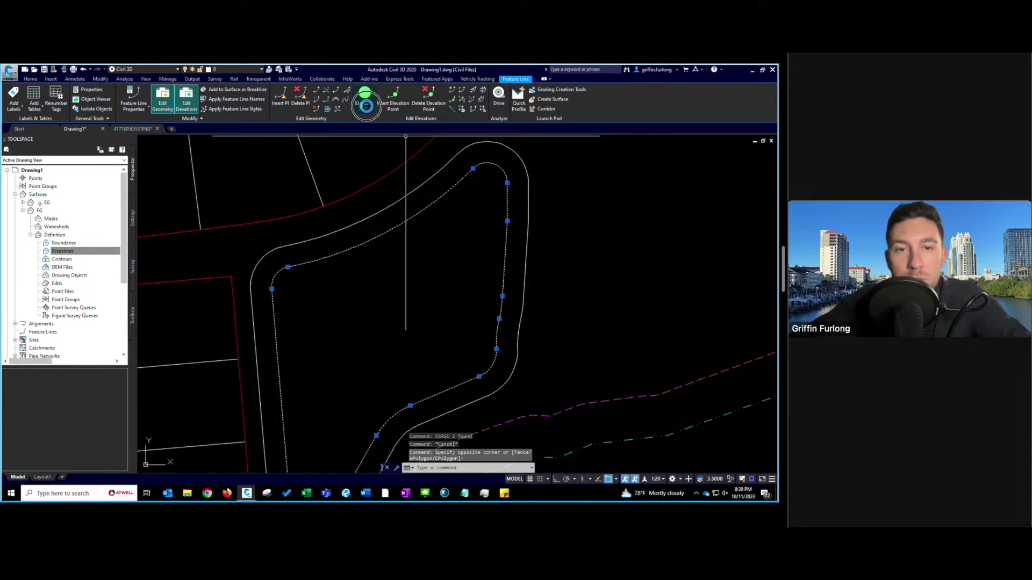
click(365, 105)
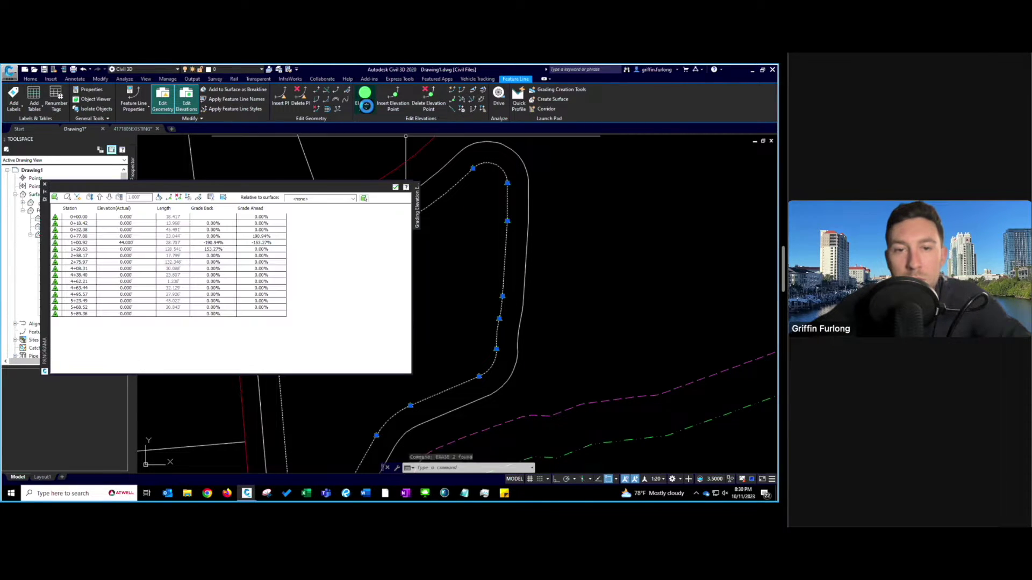
click(139, 217)
shift+click(141, 313)
click(141, 313)
text(44)
key(Return)
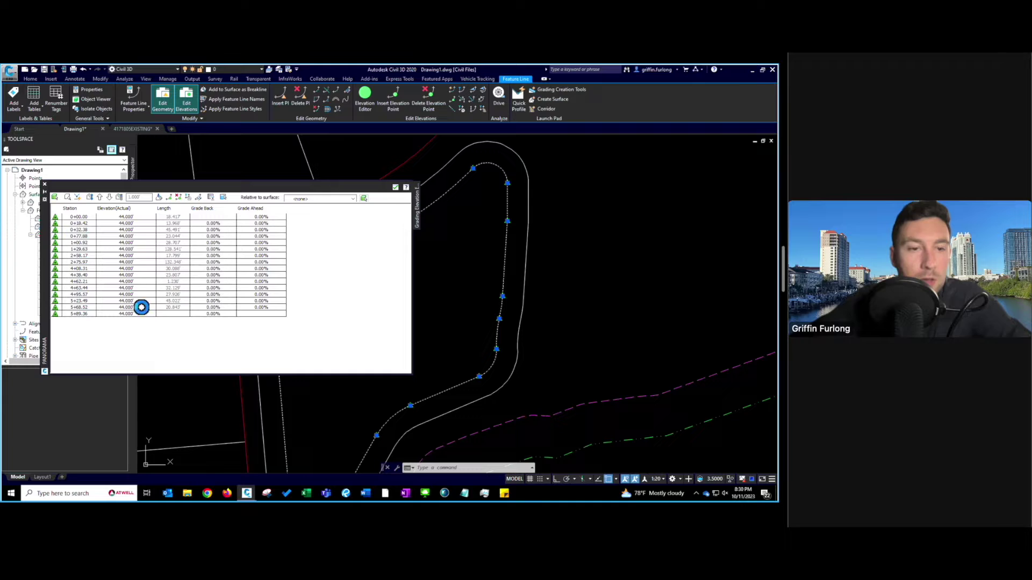
click(46, 186)
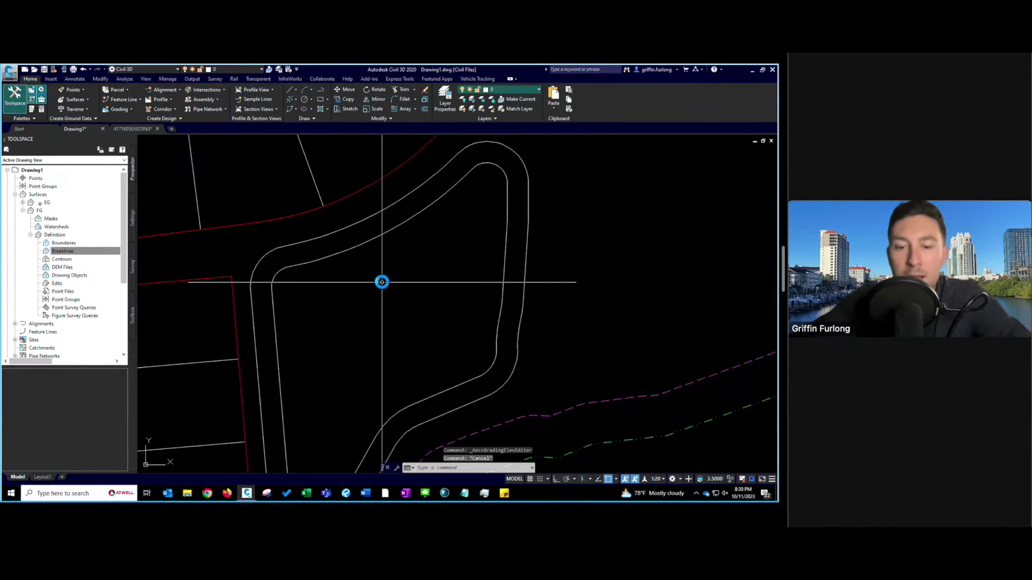
Add both remaining pond feature lines to the FG surface as Standard breaklines with the description Pond 1 Breaklines
text(pan)
key(Return)
drag(414, 299, 416, 264)
scroll(417, 264, down, 4)
key(Escape)
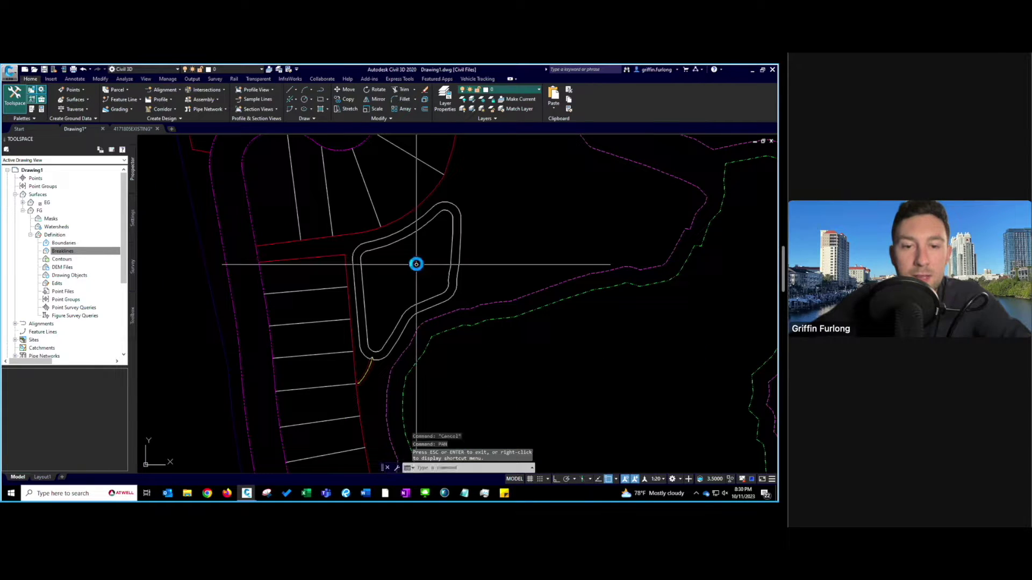
click(32, 243)
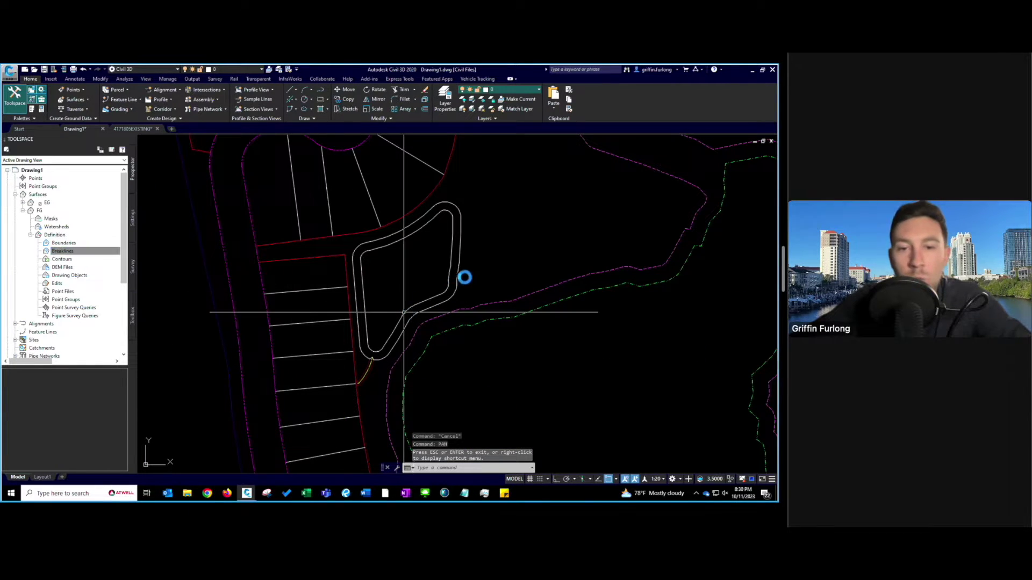
click(424, 250)
click(84, 252)
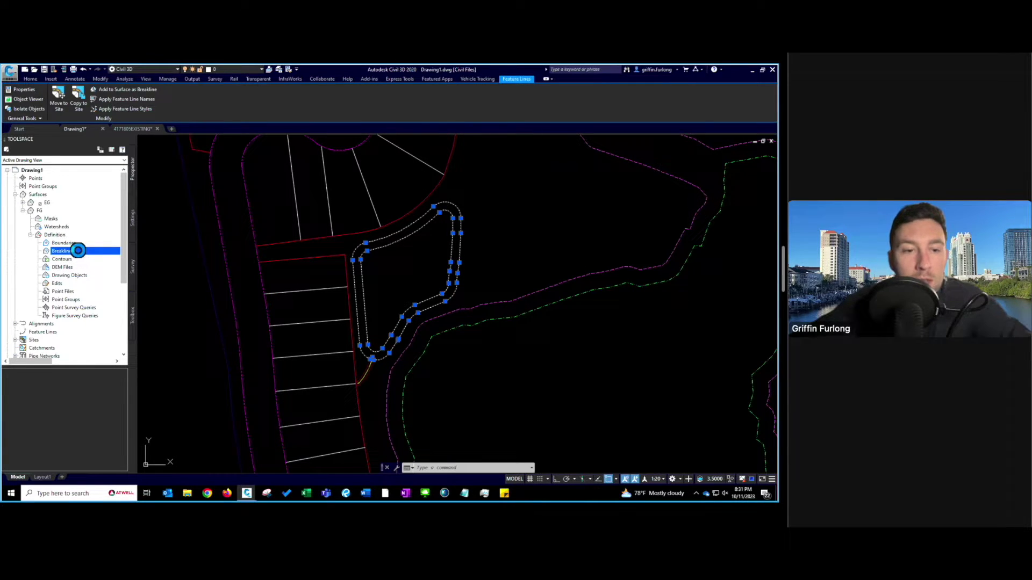
right_click(74, 251)
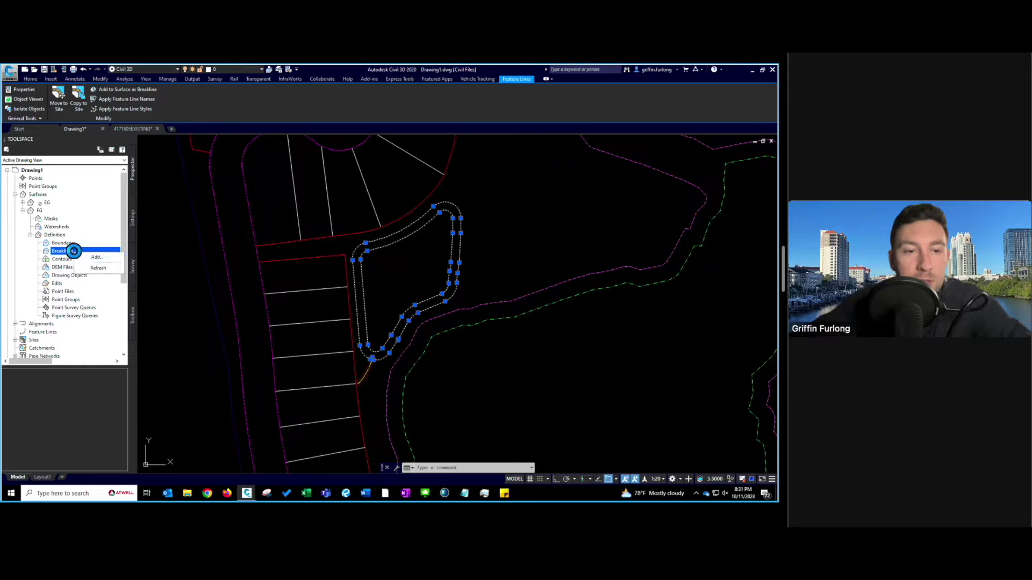
click(96, 257)
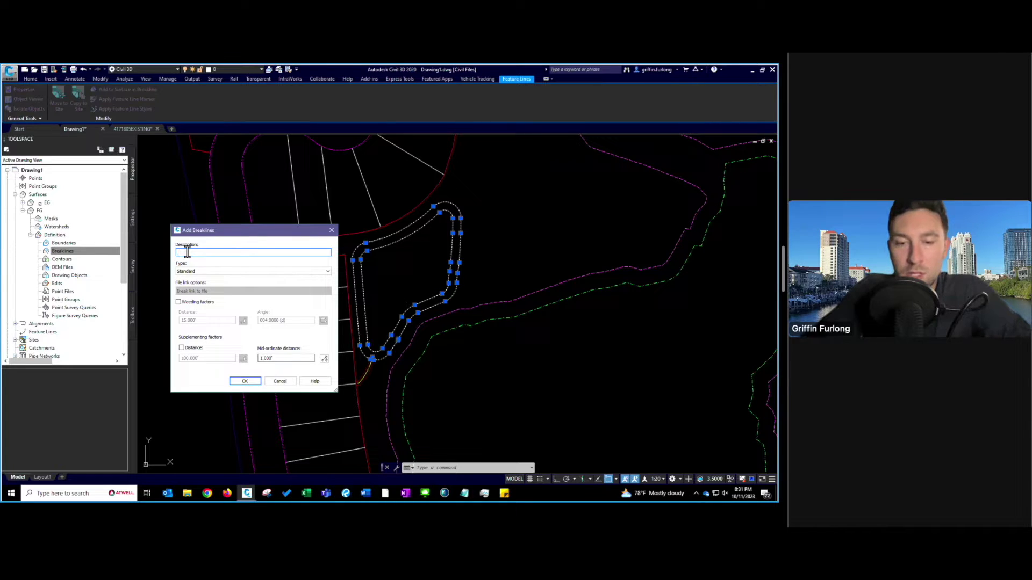
text(Pond 1 -)
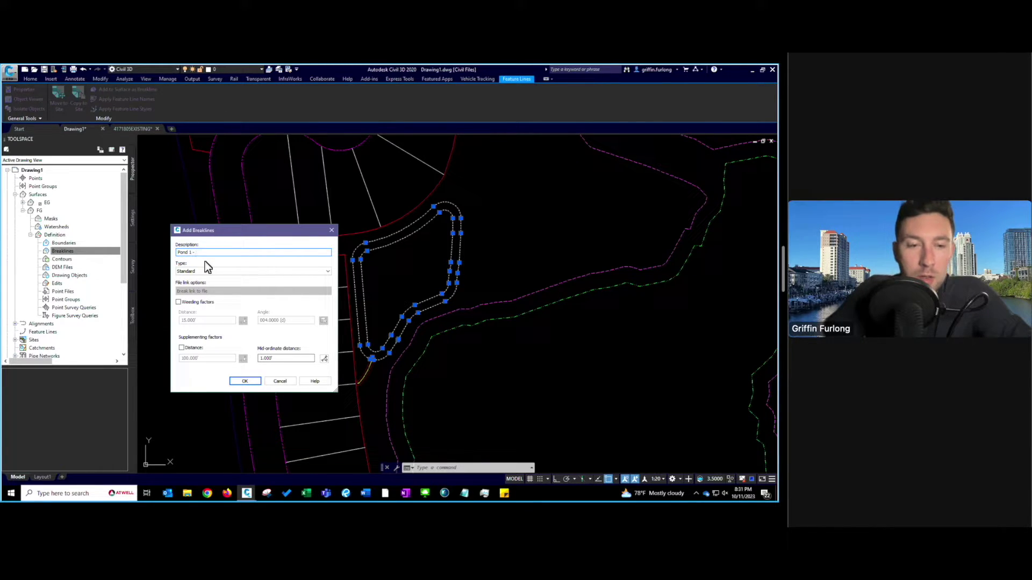
key(BackSpace)
text(Breaklines)
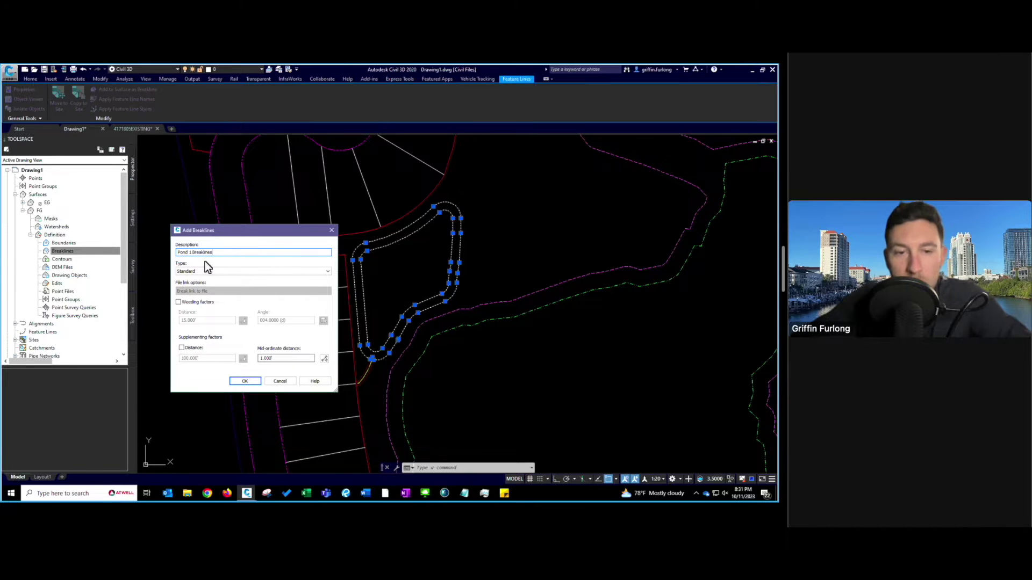
click(245, 382)
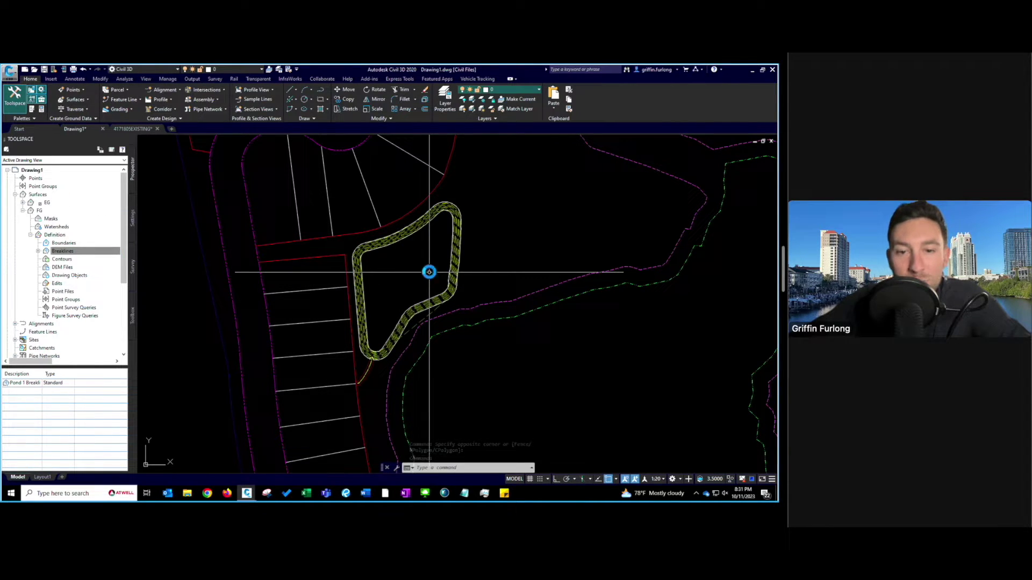
Examine the FG and EG surface elevations inside the pond and along its outer edge
scroll(428, 272, up, 2)
scroll(429, 272, up, 2)
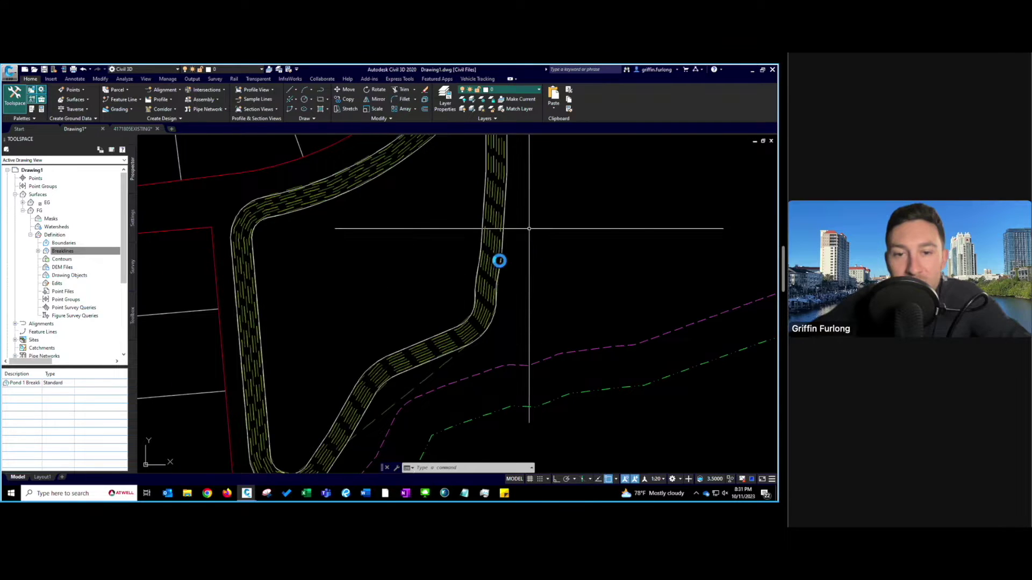
click(407, 248)
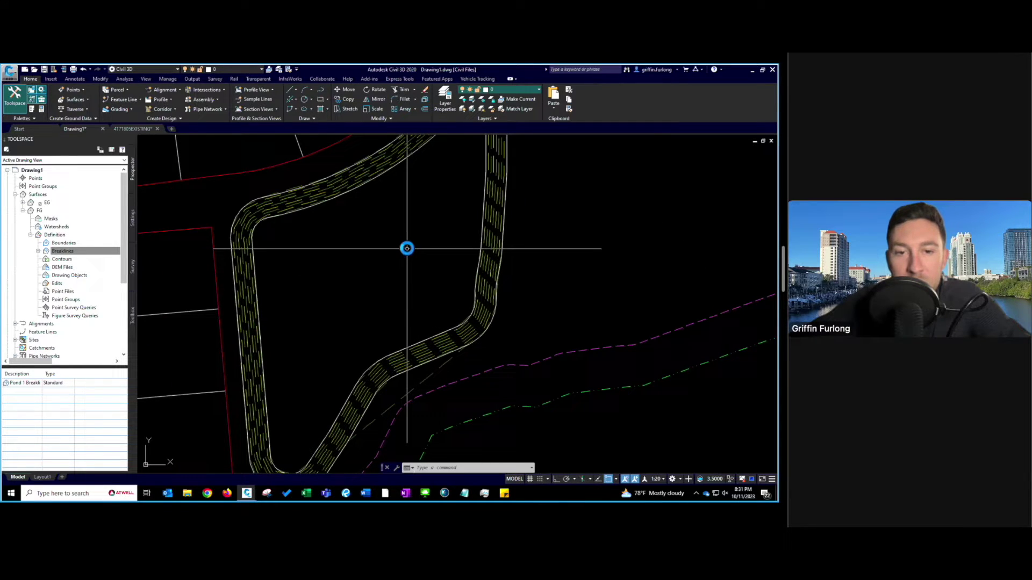
key(Escape)
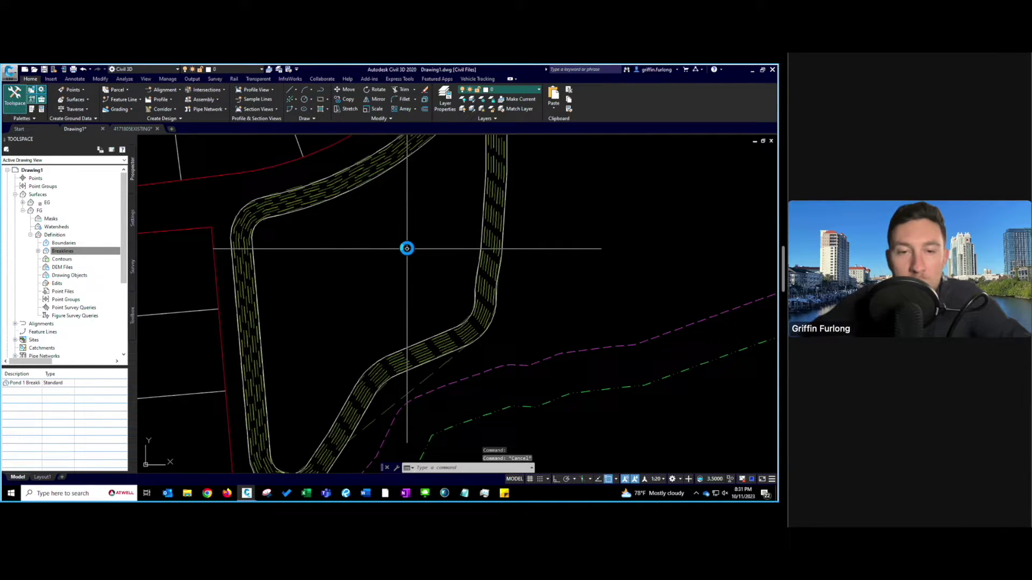
mouse_move(402, 258)
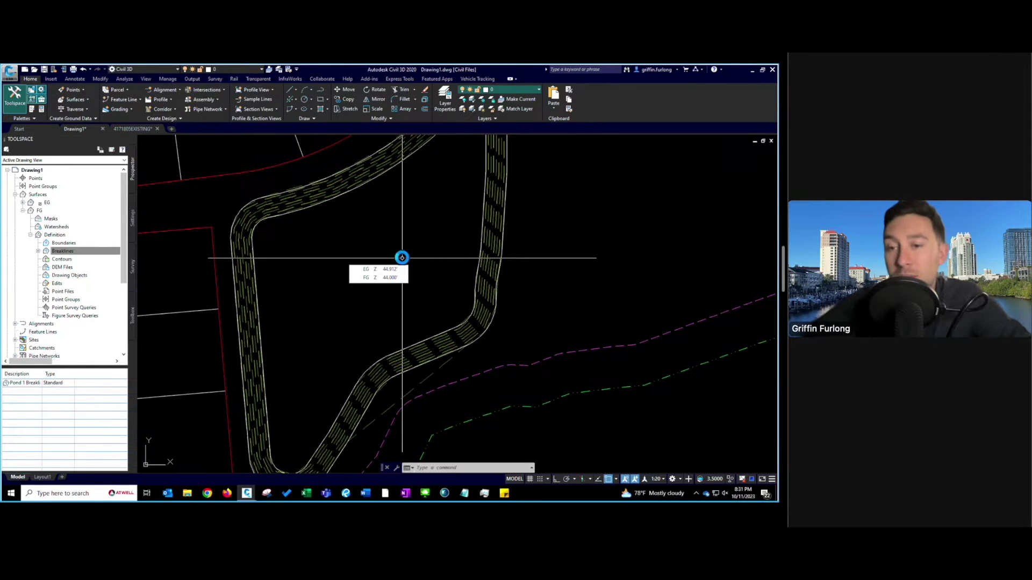
scroll(402, 258, down, 2)
middle_drag(402, 257, 423, 256)
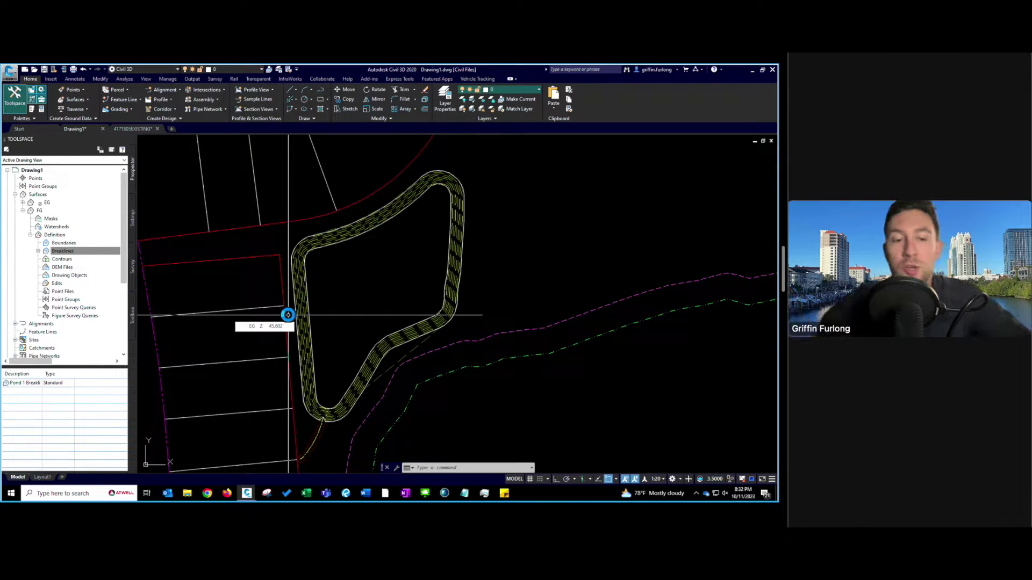
key(Escape)
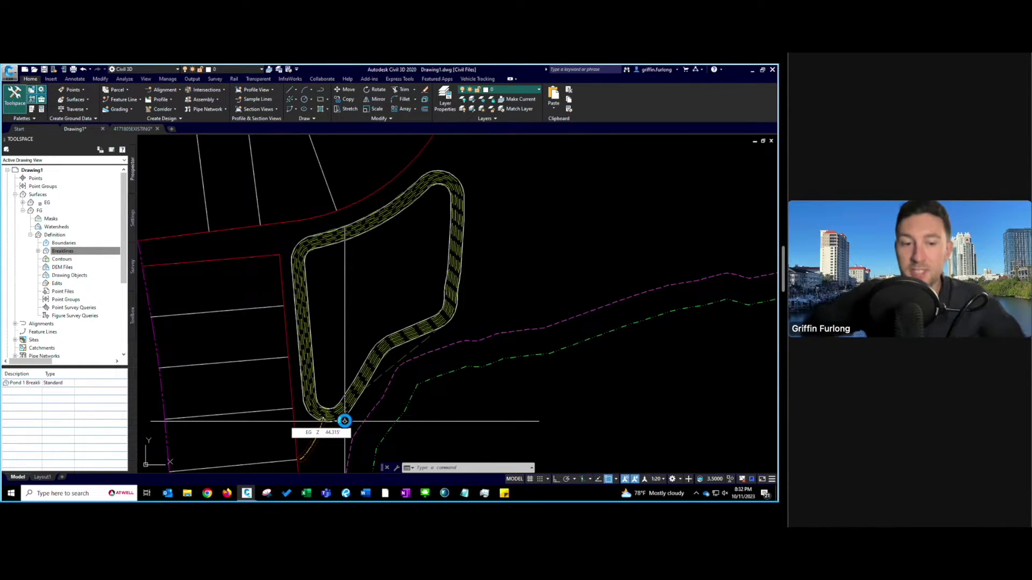
key(Escape)
key(Escape)
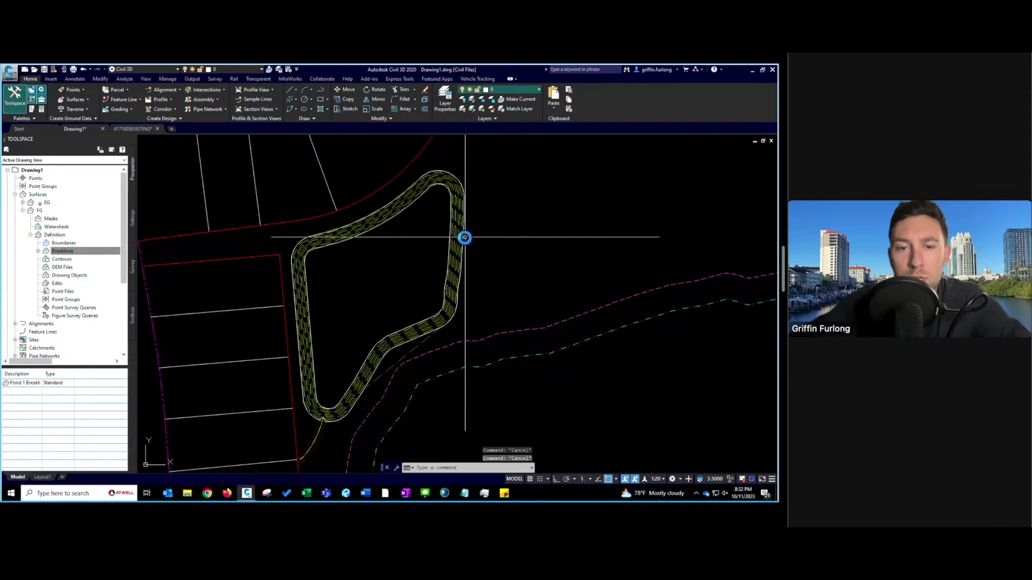
Open the Grading Creation Tools for the pond's outer feature line, with criteria 4:1 GRADE - TO SURFACE and target surface EG
click(463, 237)
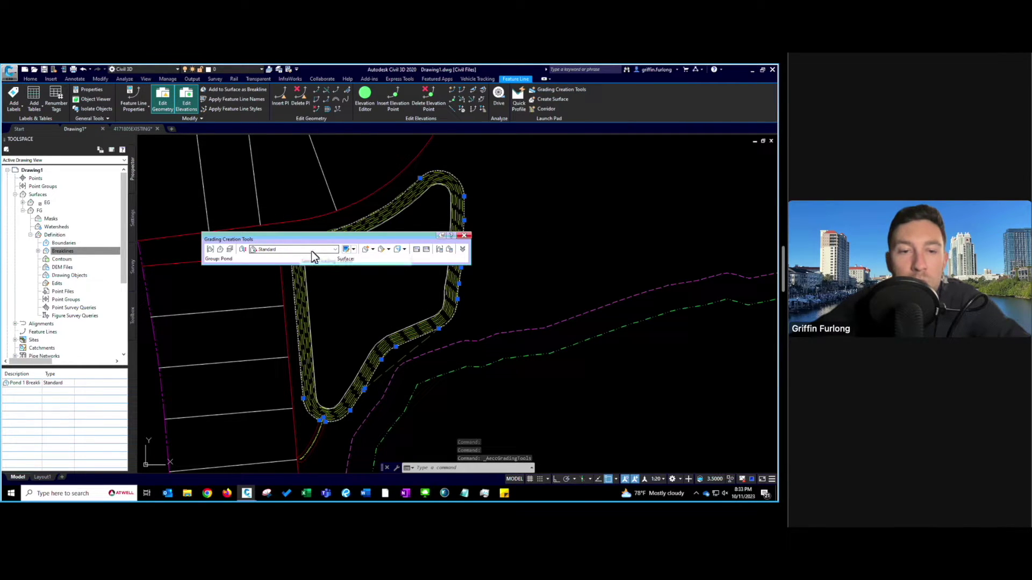
click(334, 249)
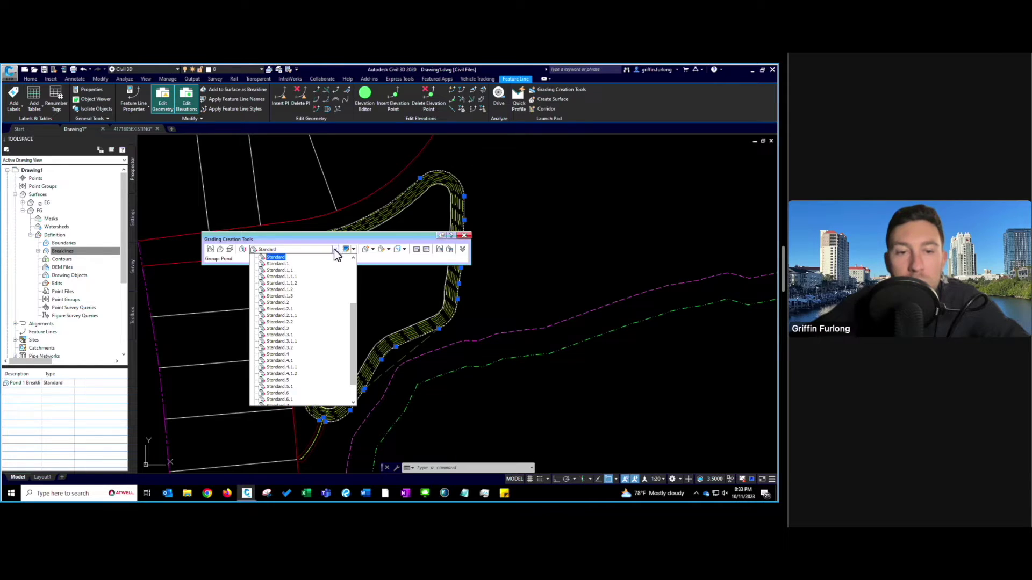
scroll(306, 288, up, 4)
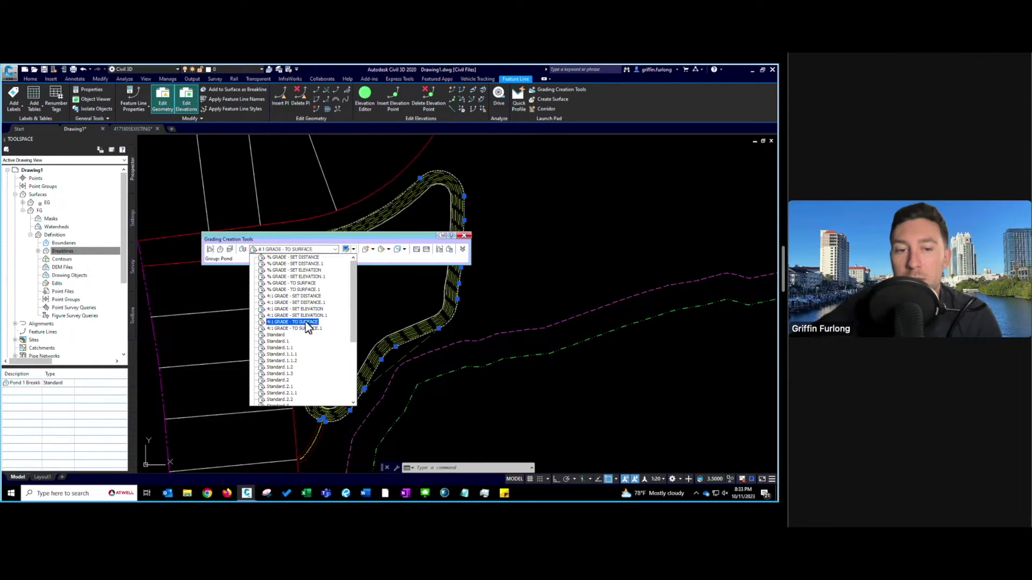
click(307, 323)
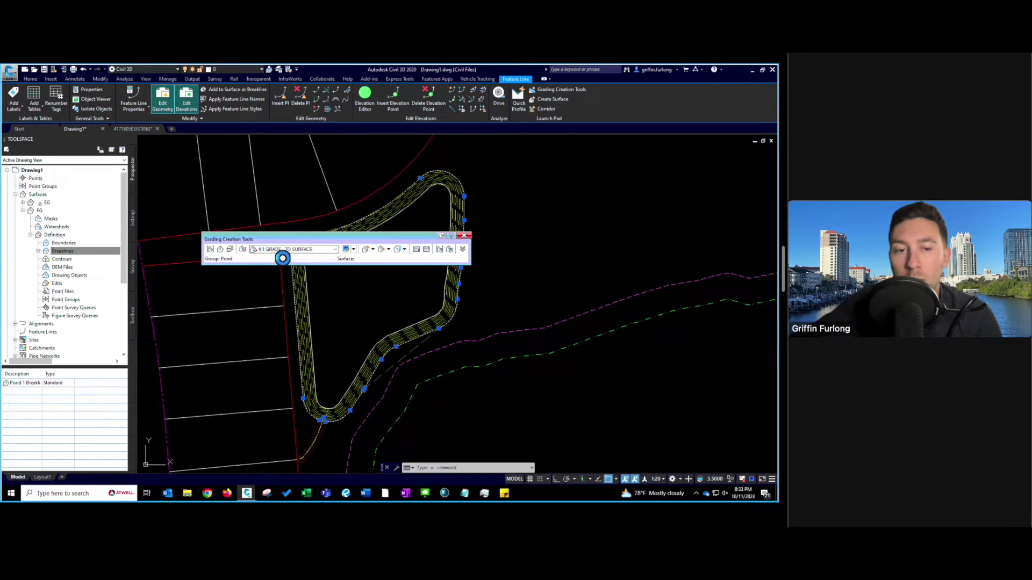
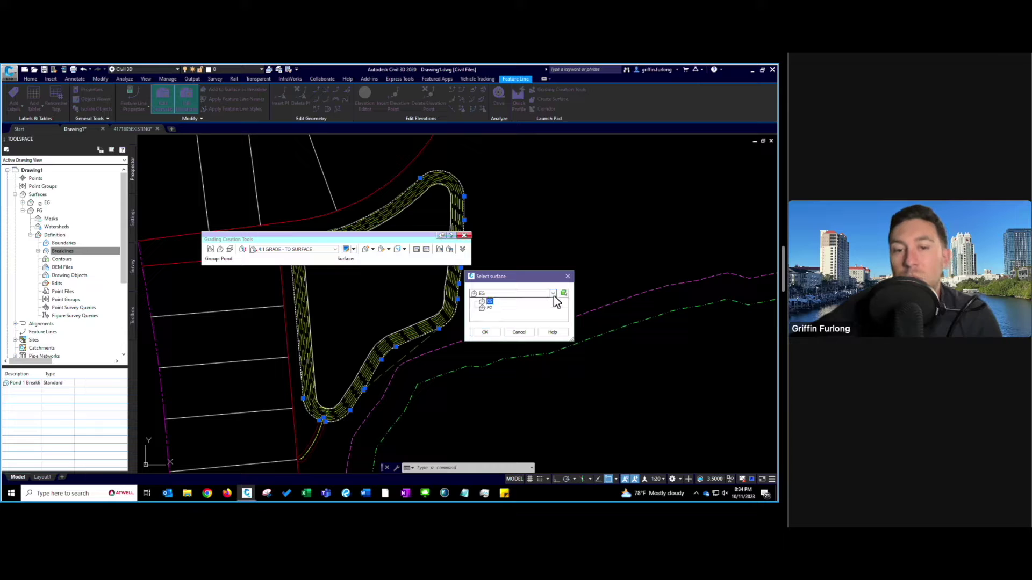
click(491, 302)
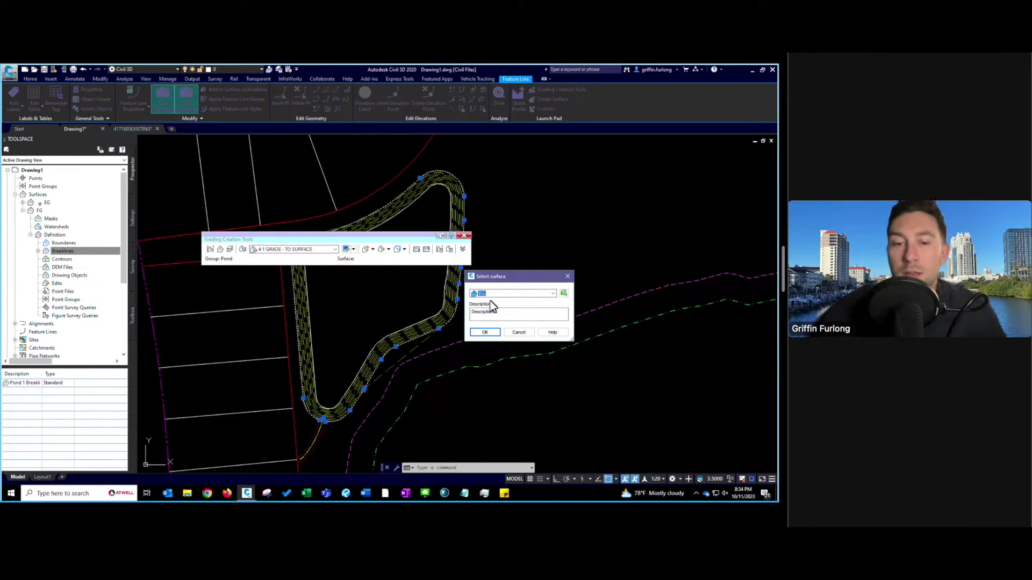
click(485, 332)
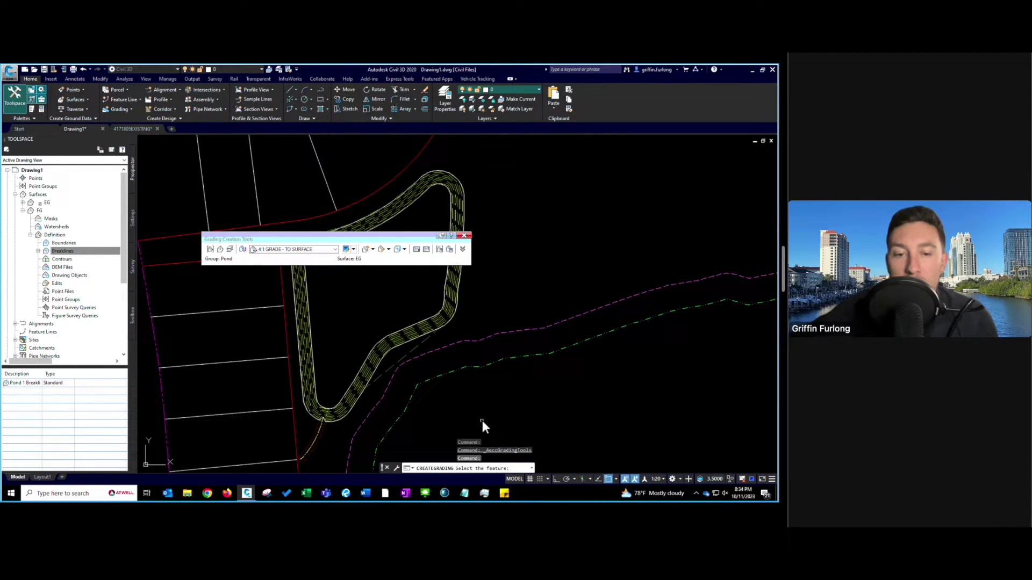
Start a grading on the outer side of the pond's outer feature line, not over its entire length, from station 0+11.55 beside the southern notch
click(455, 316)
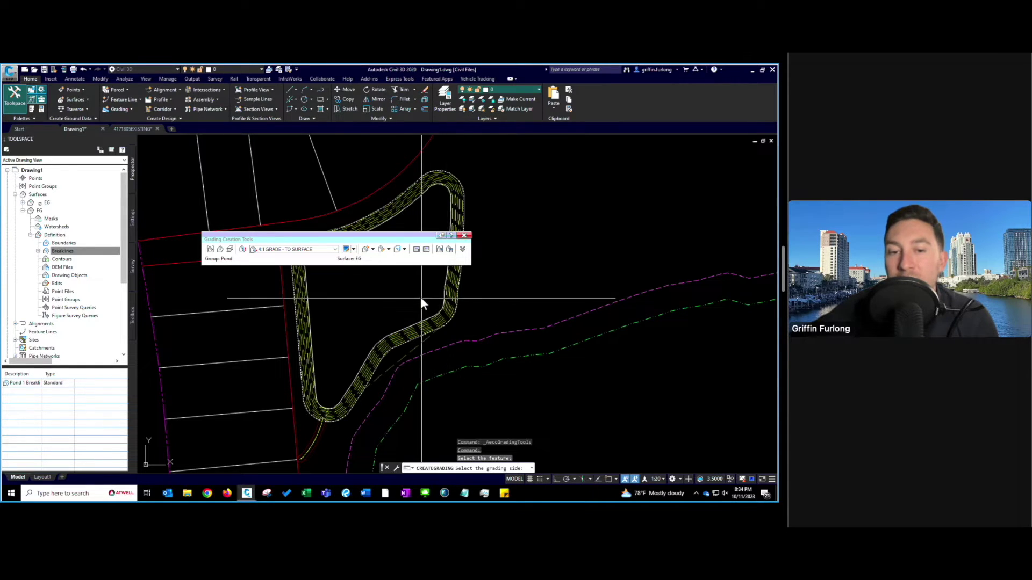
click(468, 320)
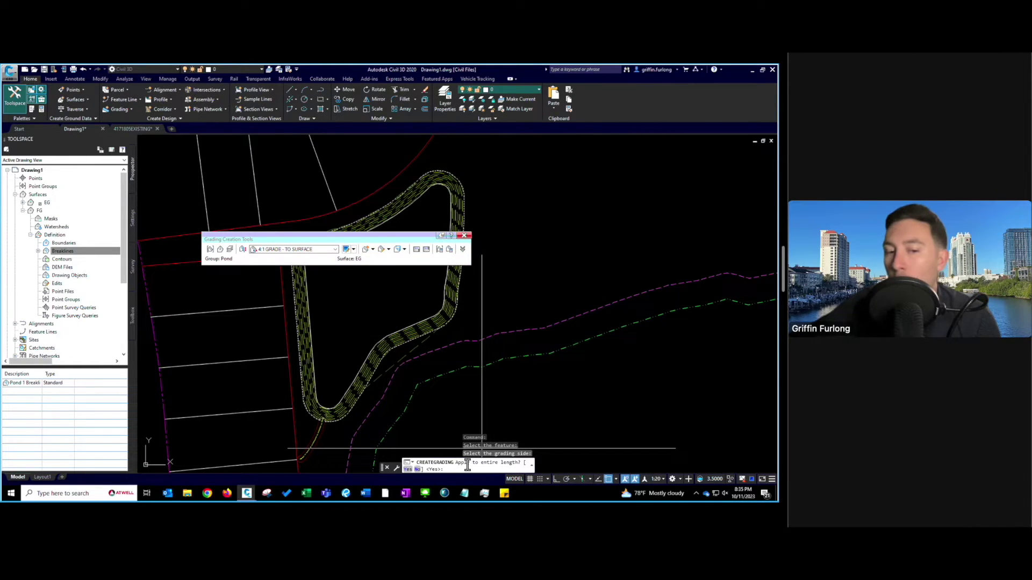
click(419, 469)
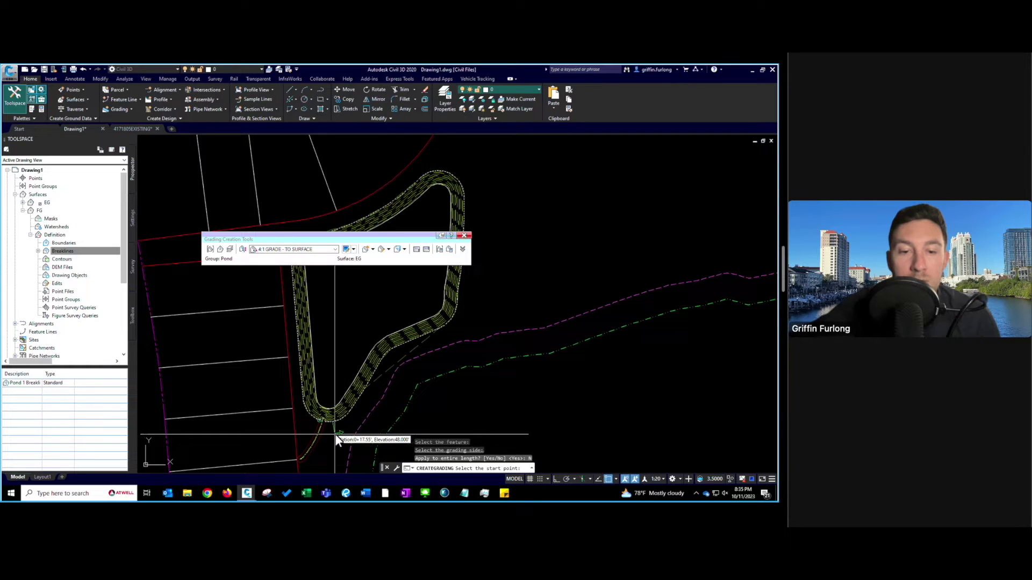
scroll(335, 436, up, 2)
scroll(336, 437, up, 2)
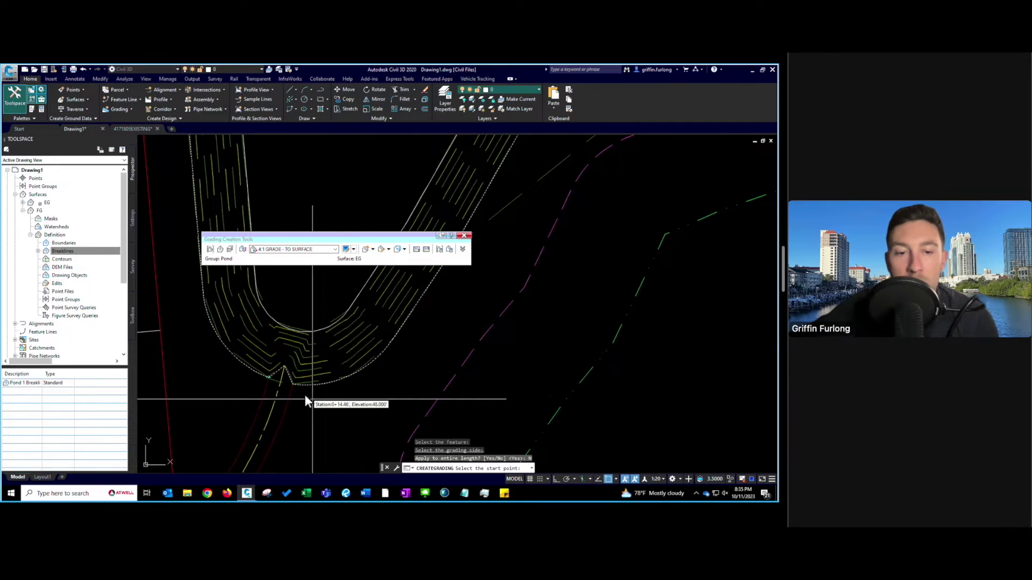
scroll(288, 391, up, 3)
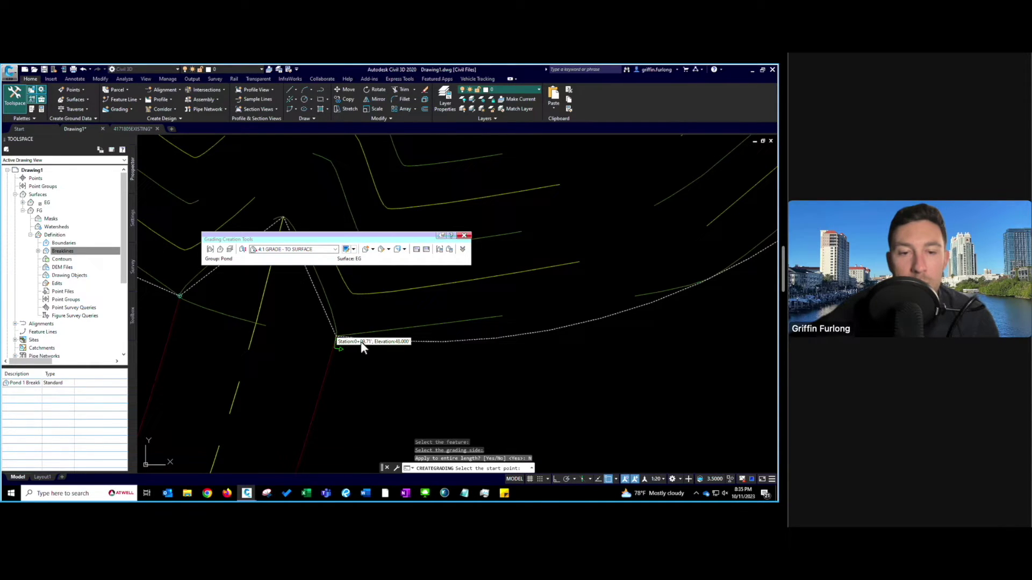
click(386, 346)
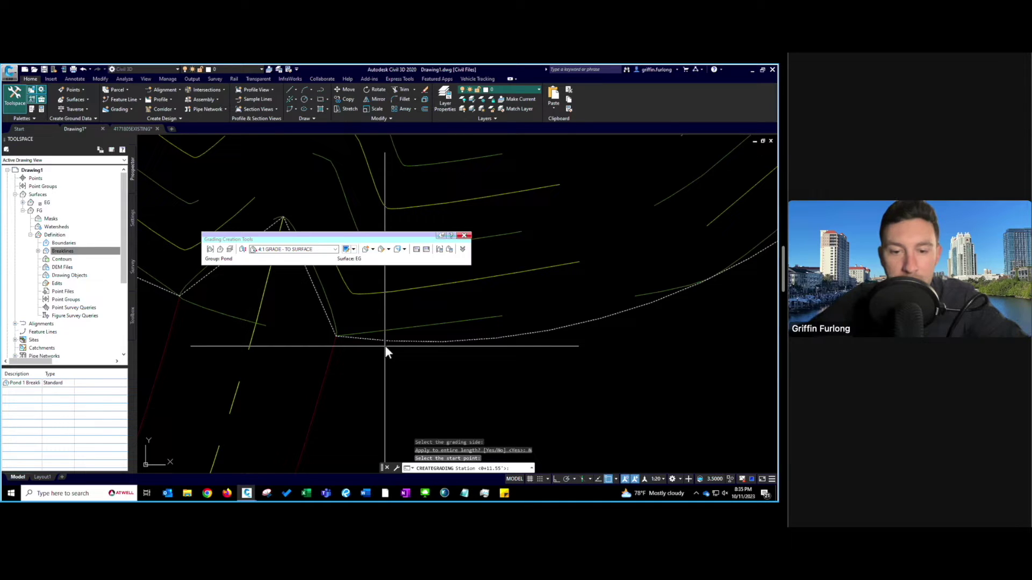
key(Return)
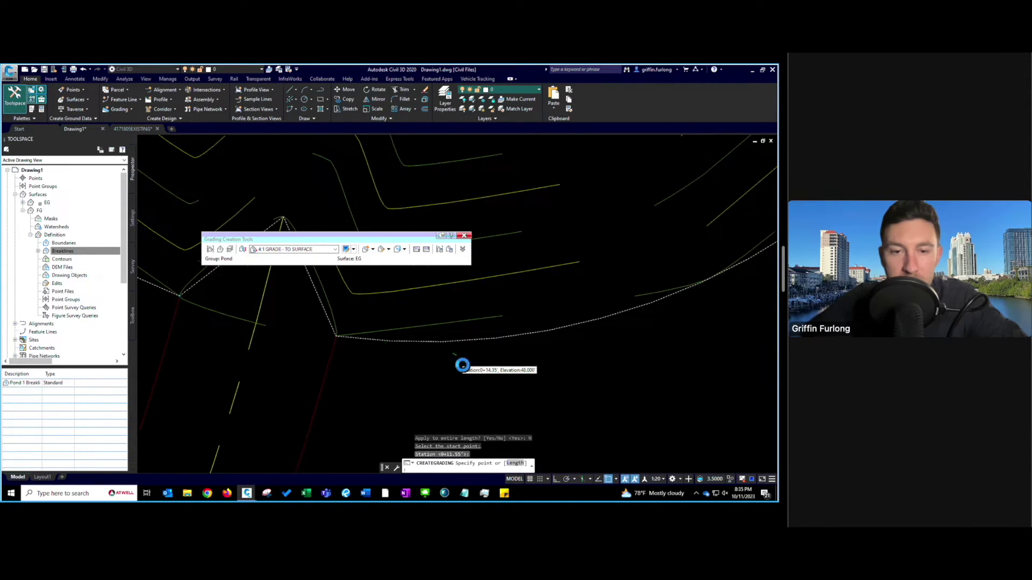
End the grading range at station 2+00.24, just past the pond's southeast bend
scroll(463, 366, down, 3)
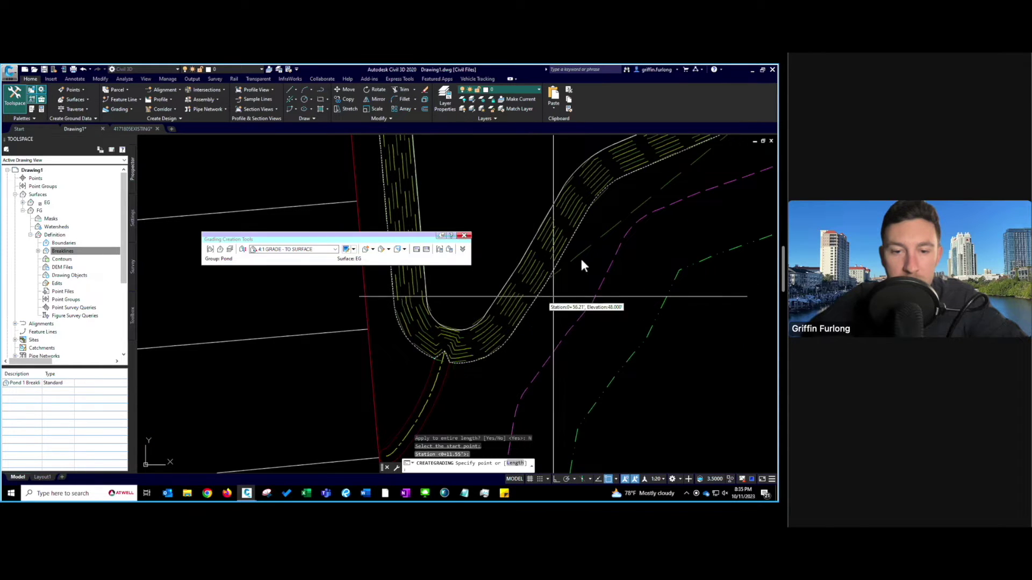
scroll(640, 197, down, 3)
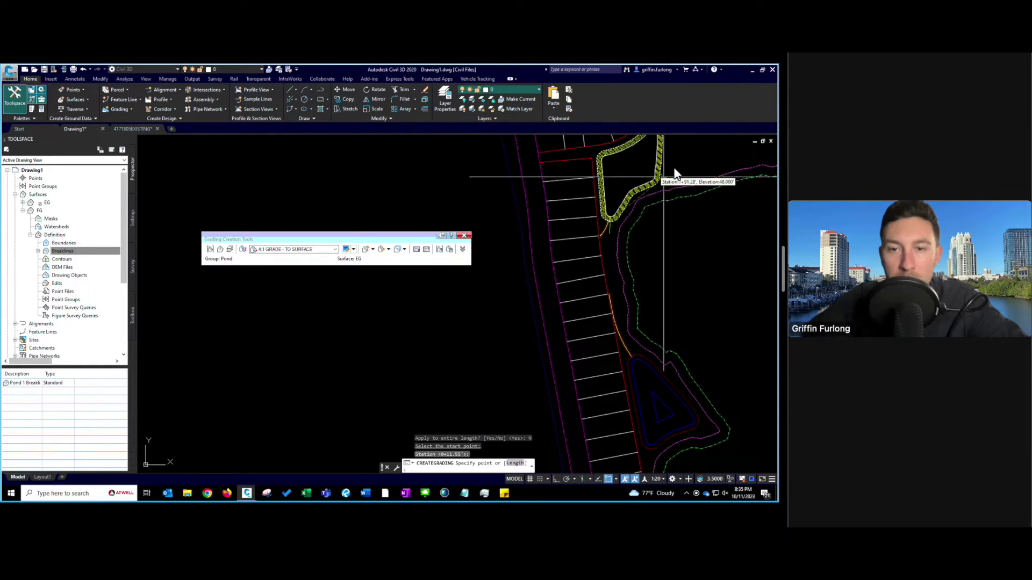
scroll(674, 173, up, 4)
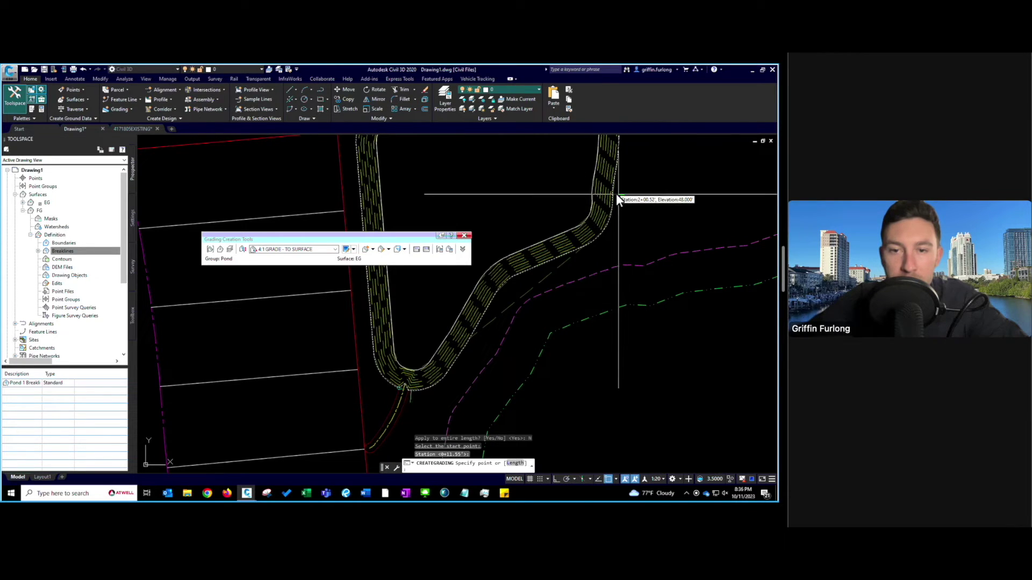
scroll(617, 195, up, 3)
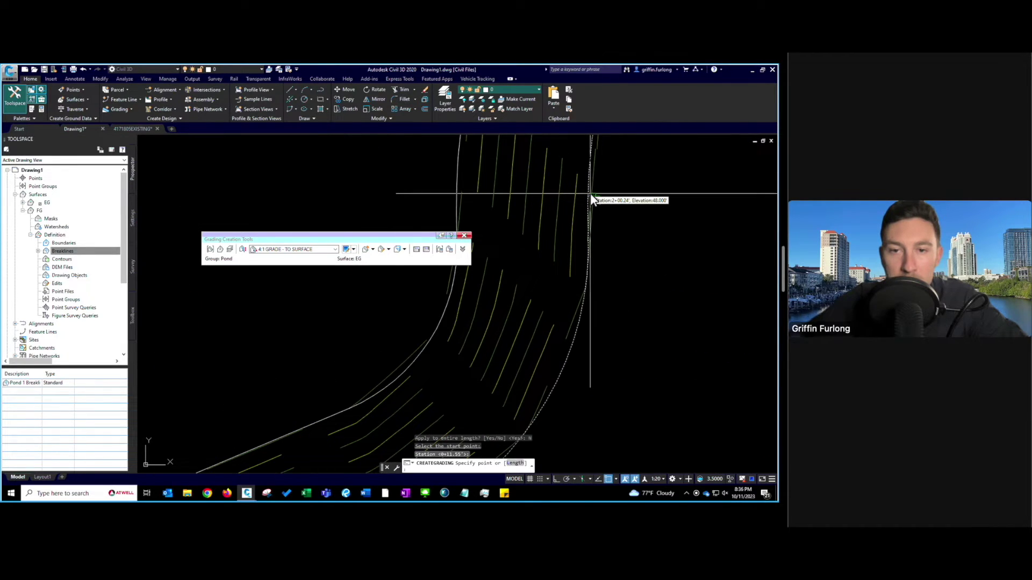
click(591, 194)
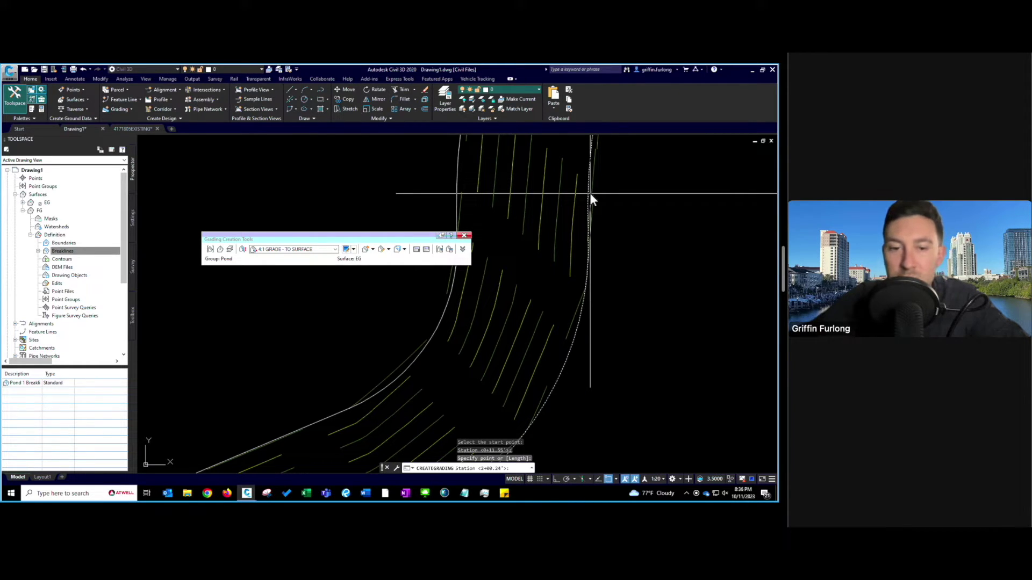
key(Return)
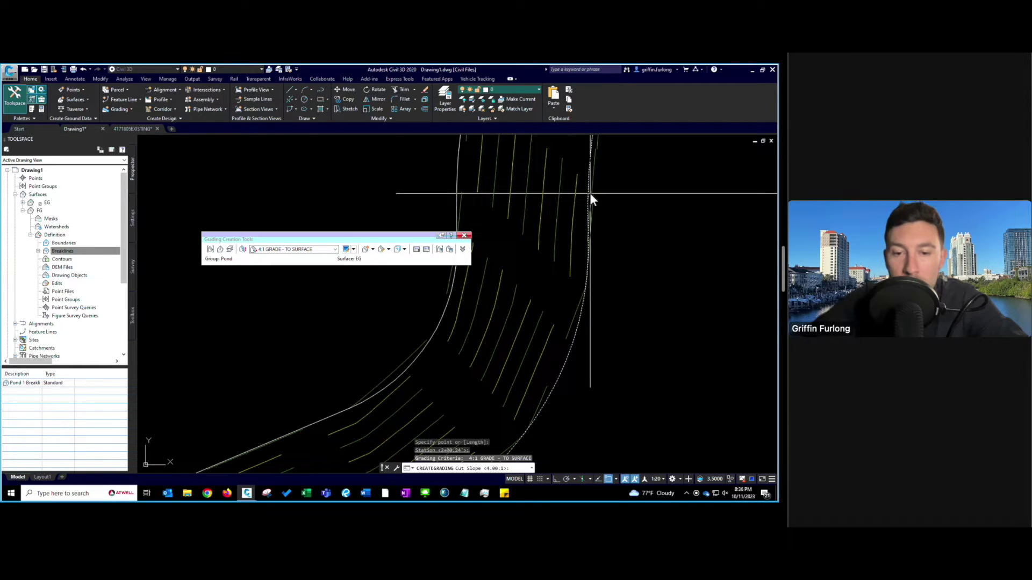
Create the grading with 4:1 cut and fill slopes, and close the Grading Creation Tools
key(Return)
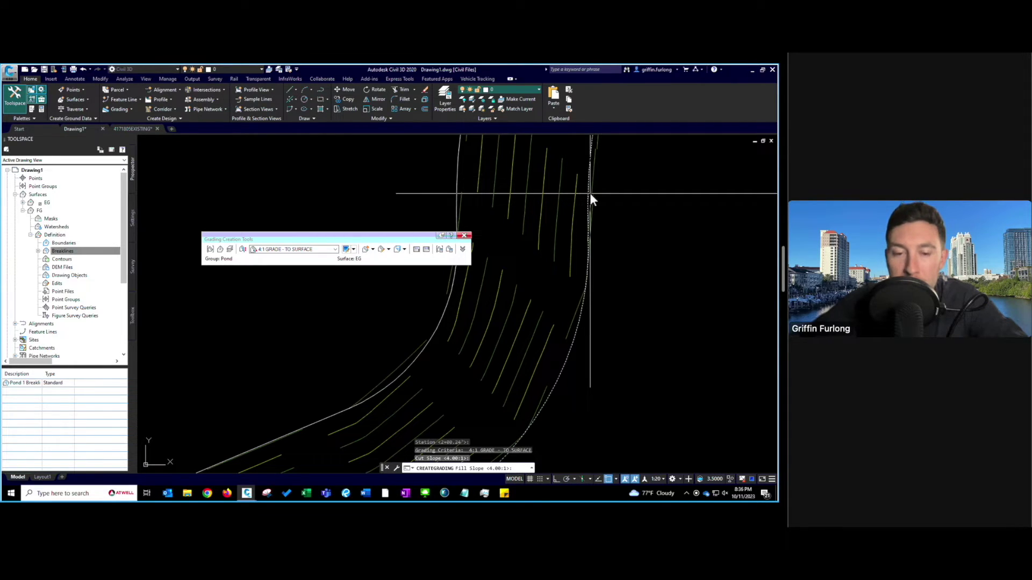
scroll(589, 192, down, 3)
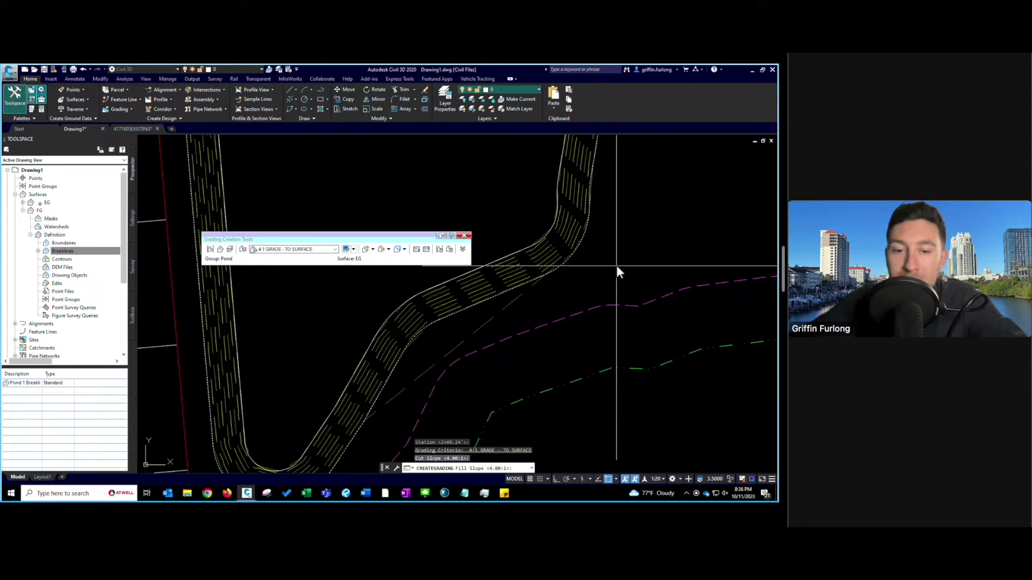
scroll(617, 266, down, 1)
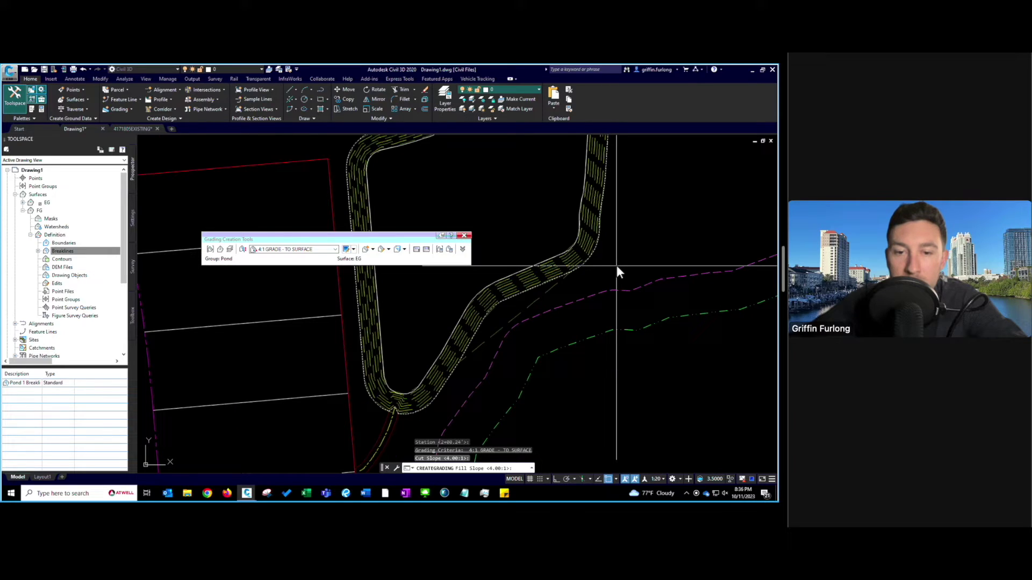
key(Return)
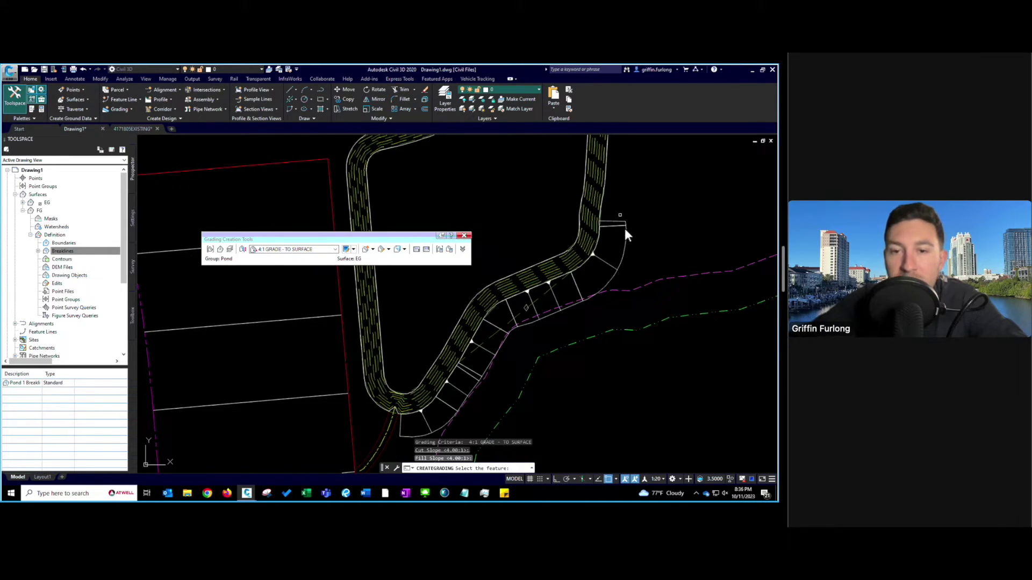
key(Escape)
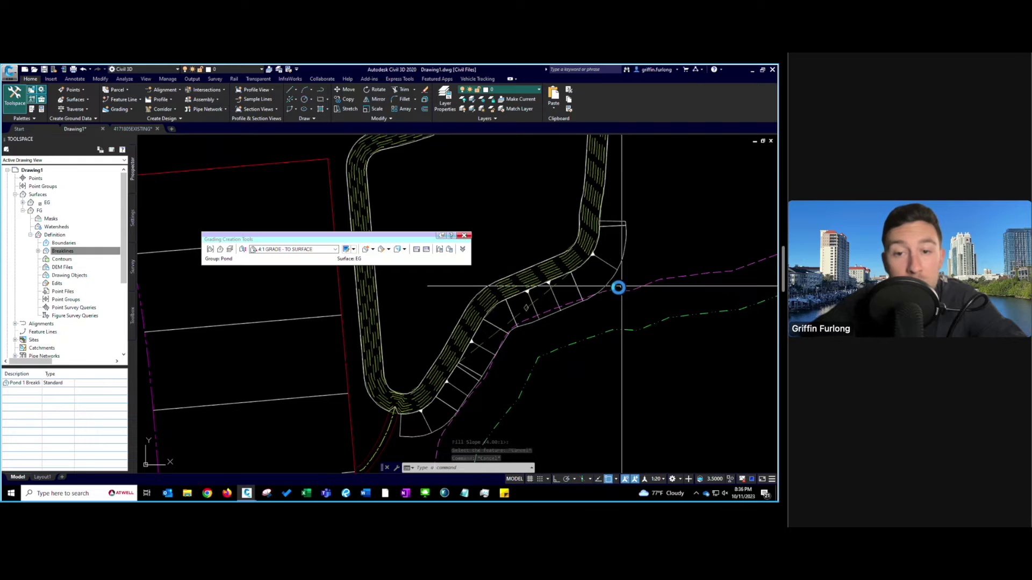
key(Escape)
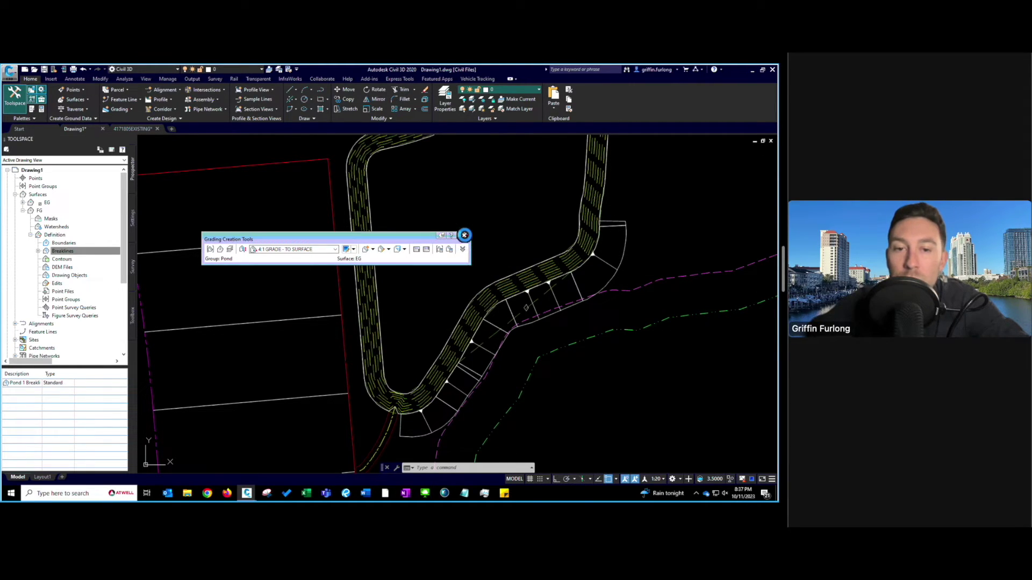
click(464, 236)
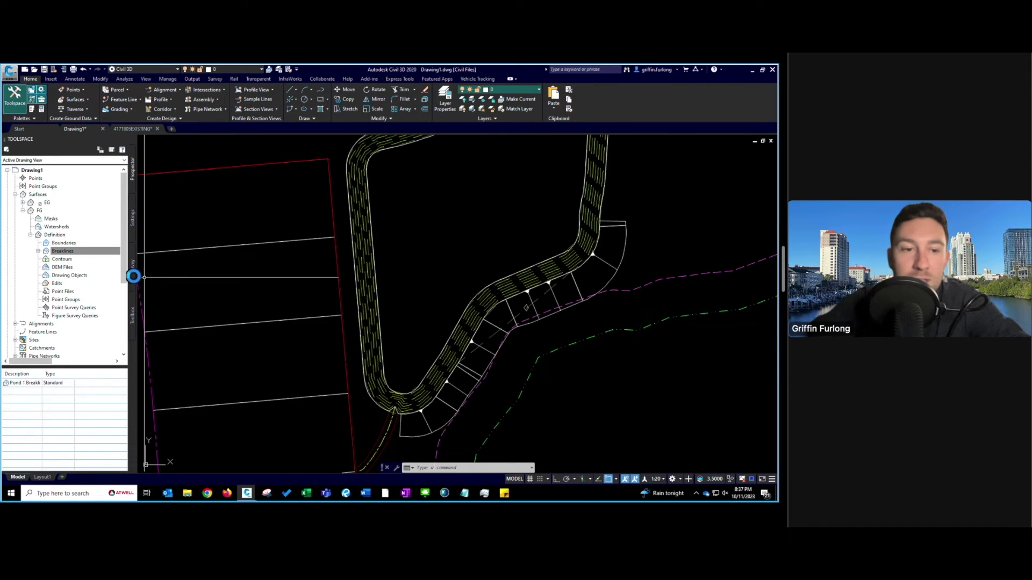
key(Escape)
key(Escape)
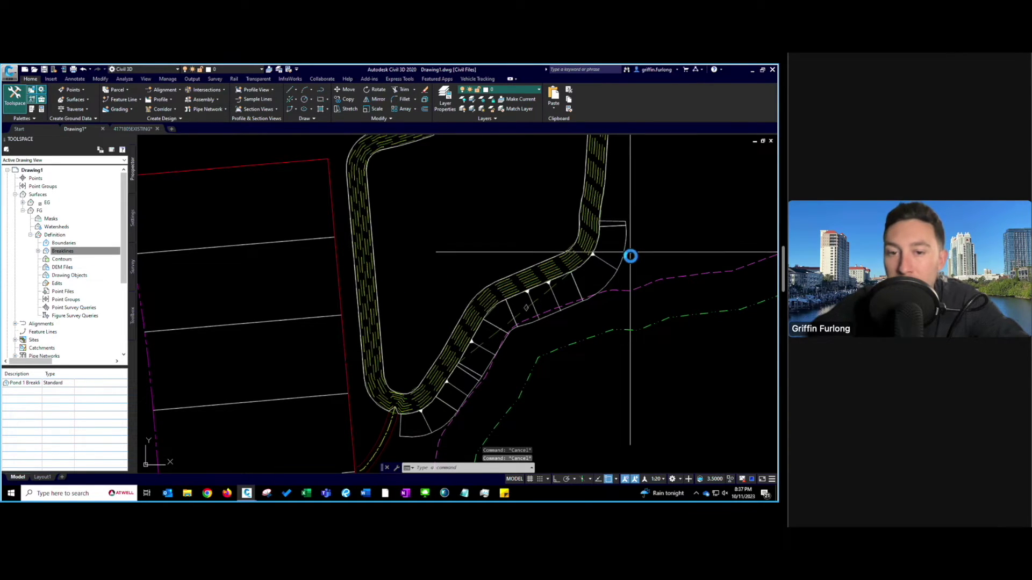
Add the grading's outer daylight line to the FG surface as a standard breakline described "Pond 1 Daylight Grade Line"
click(631, 260)
click(617, 249)
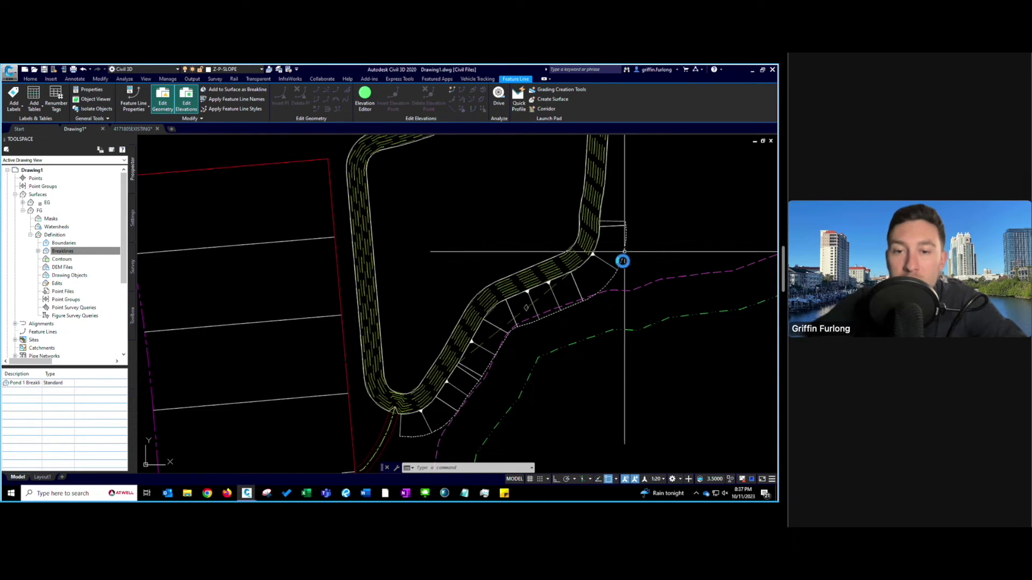
mouse_move(472, 380)
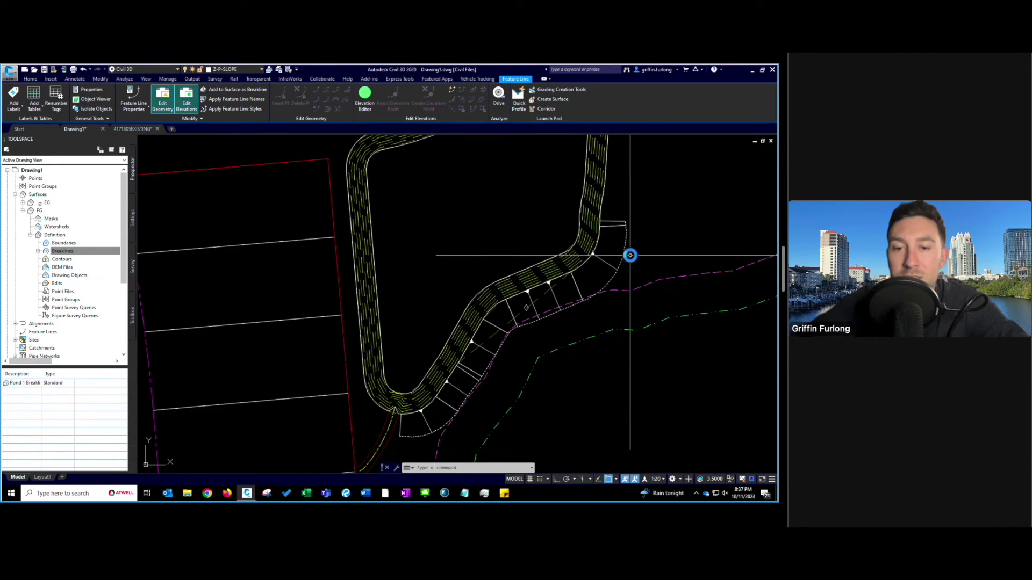
mouse_move(634, 271)
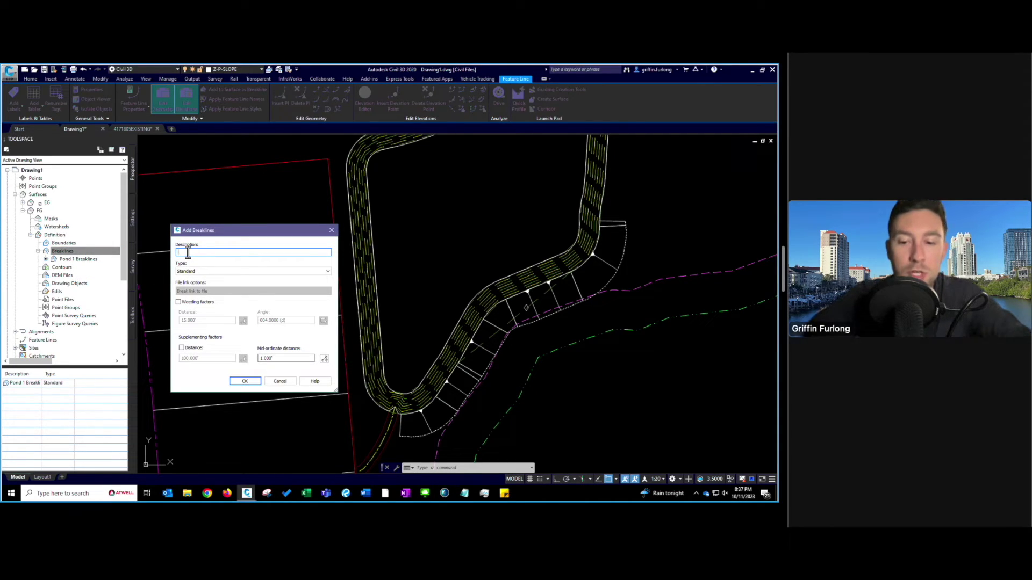
text(Pond 1)
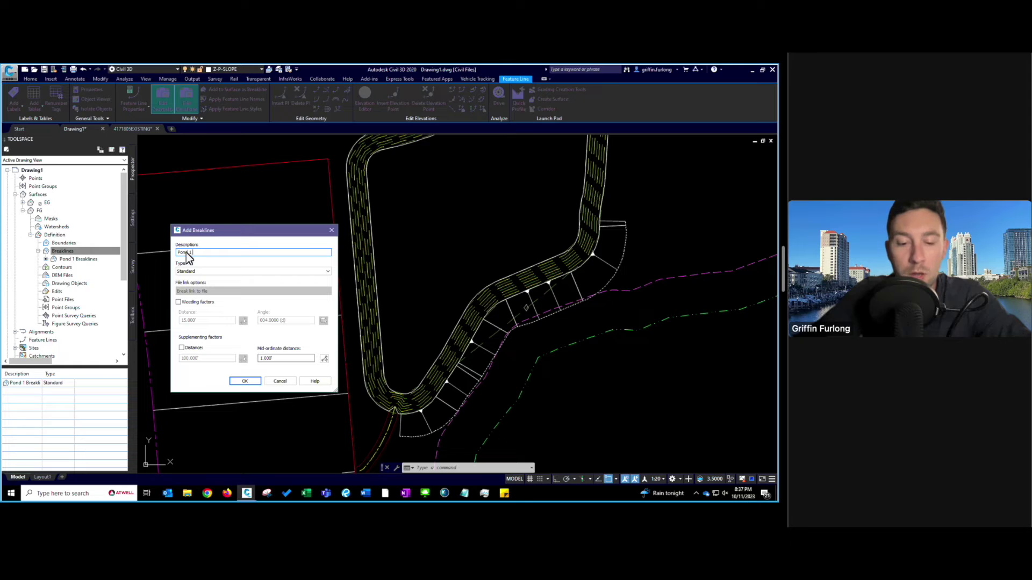
text( Daylight Grade Line)
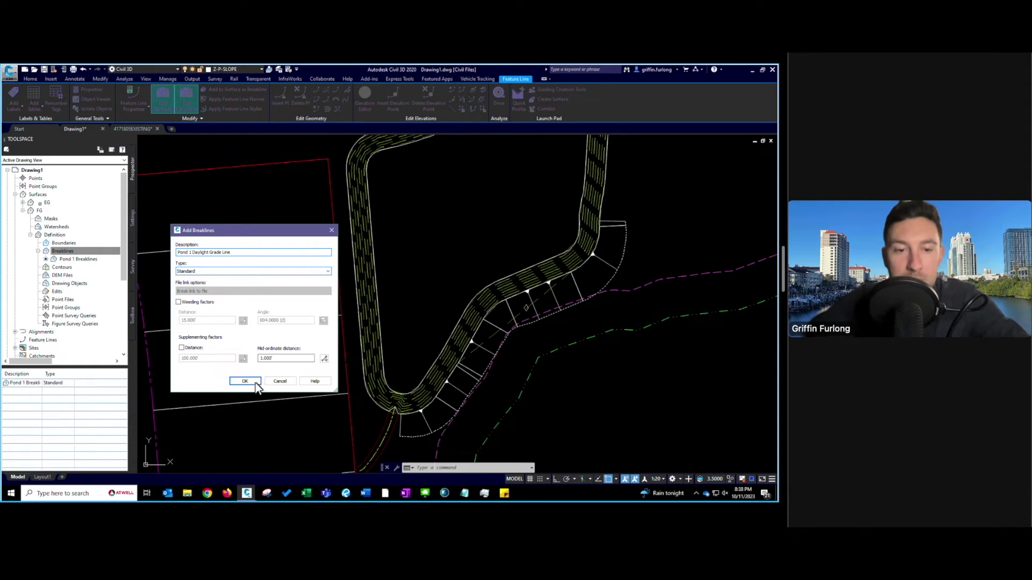
click(248, 379)
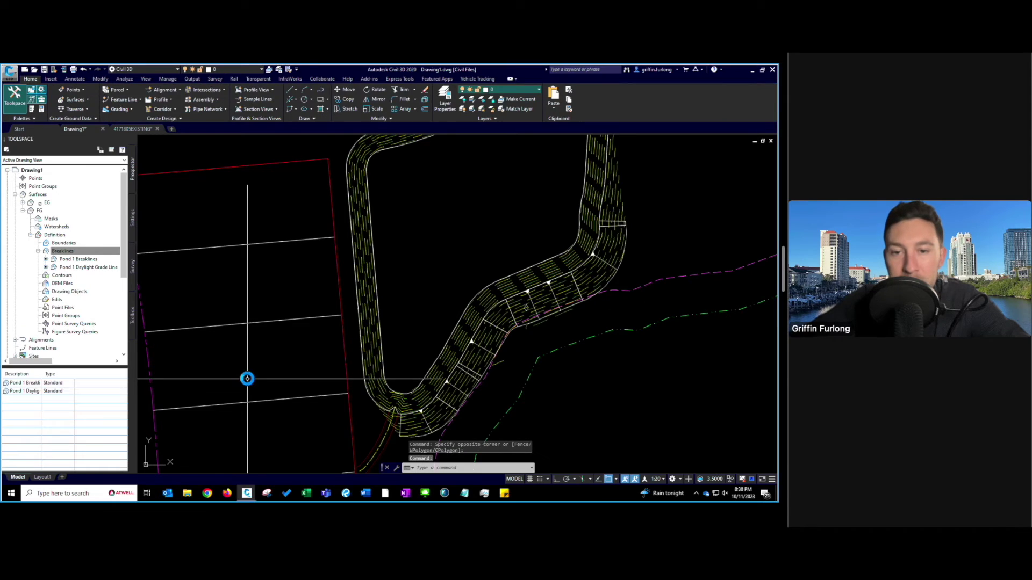
key(Escape)
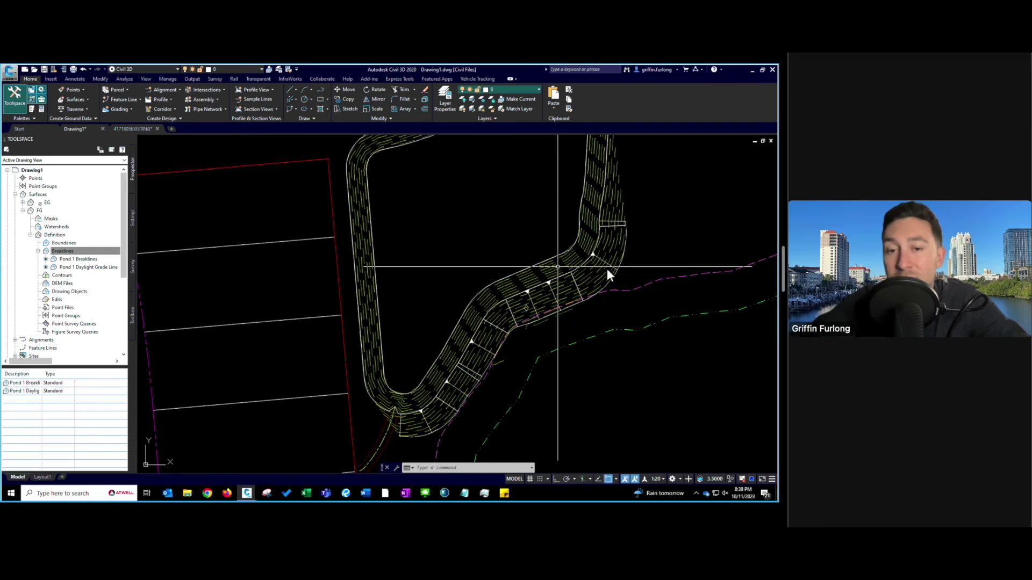
key(Escape)
key(Escape)
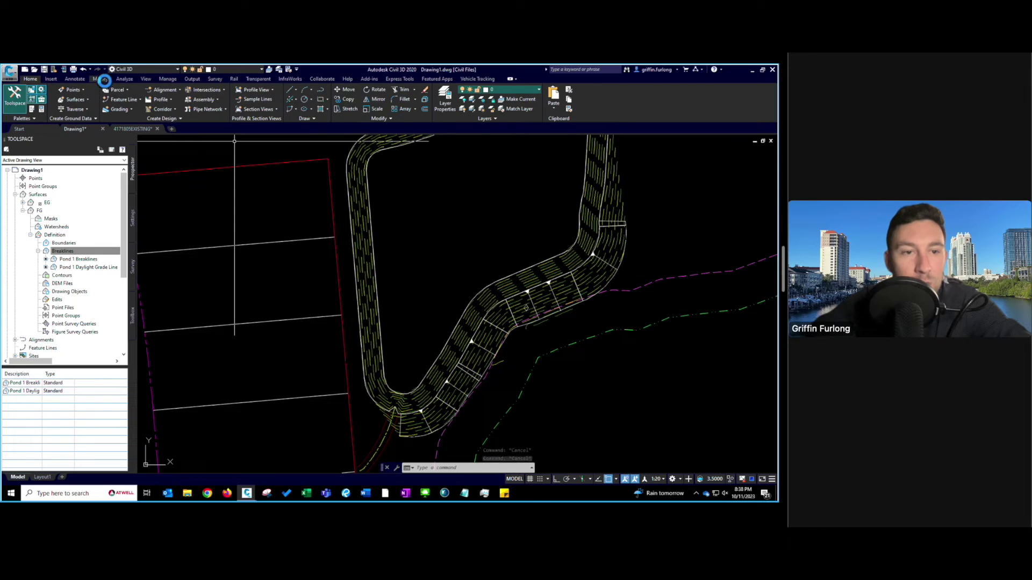
Create a quick profile by points across the pond's southeast bank, sampling EG and FG, with profile view style ATWELL - 40 HORZ-4 VERT
click(162, 99)
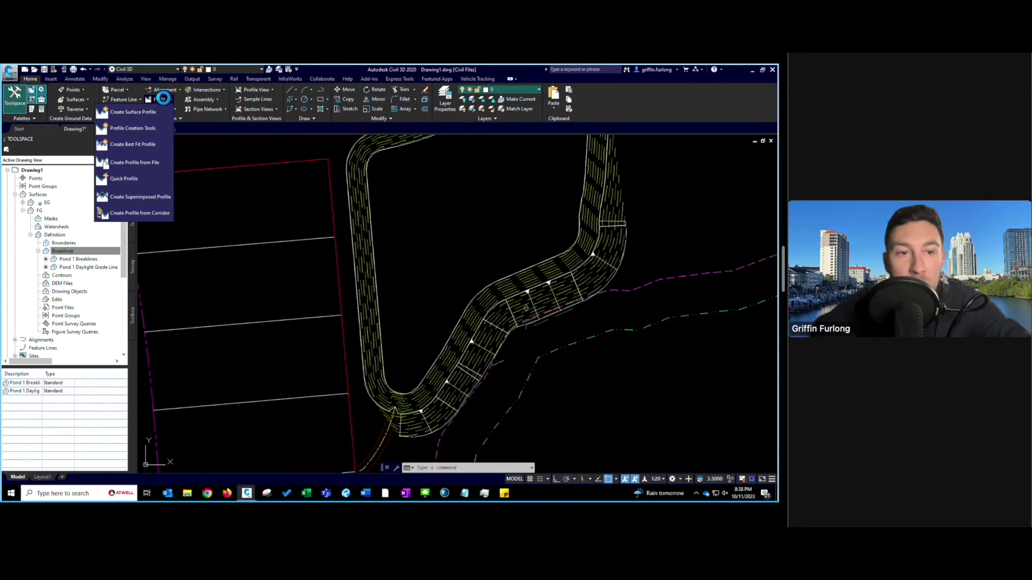
click(134, 180)
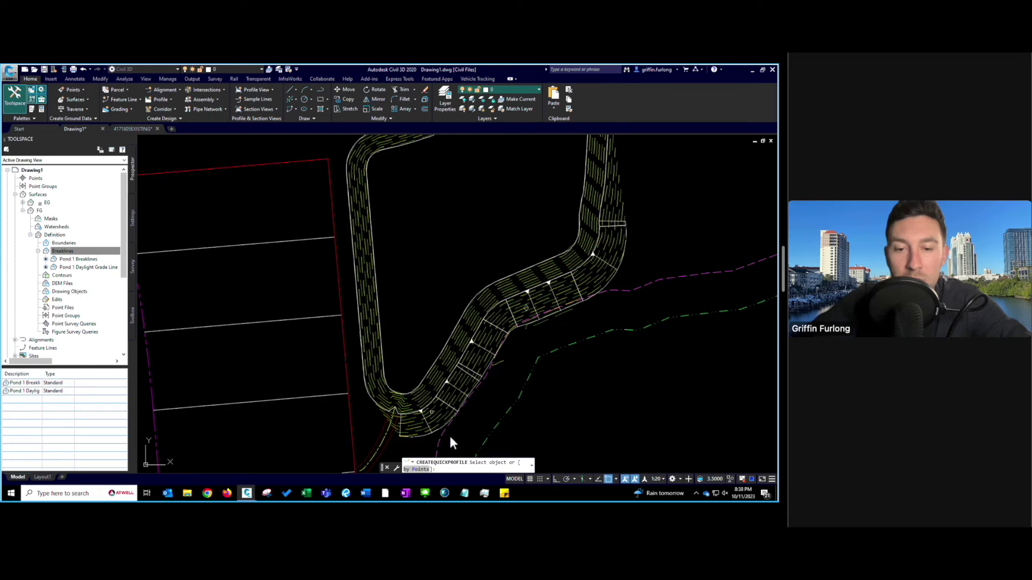
click(422, 469)
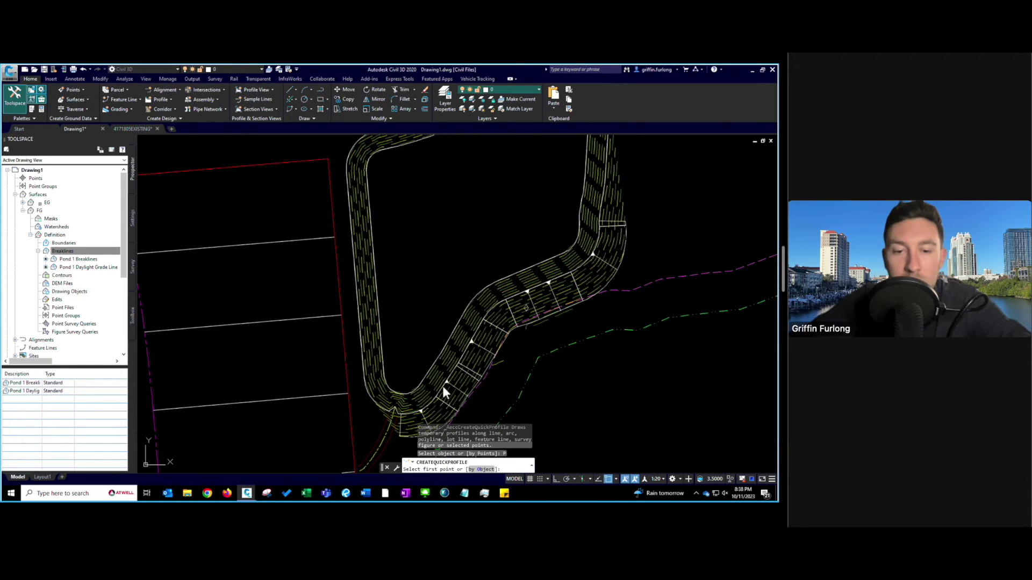
click(413, 344)
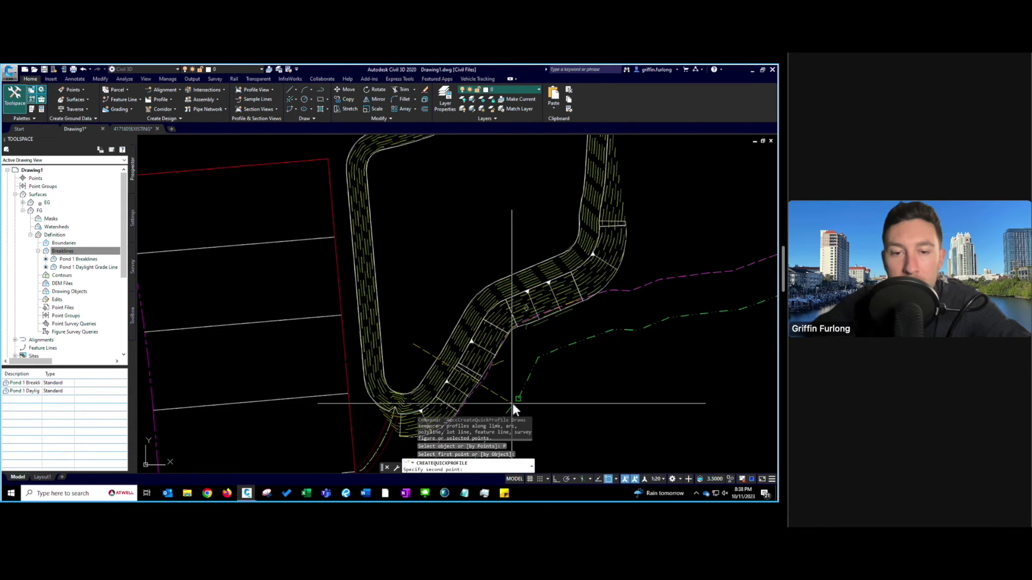
click(536, 413)
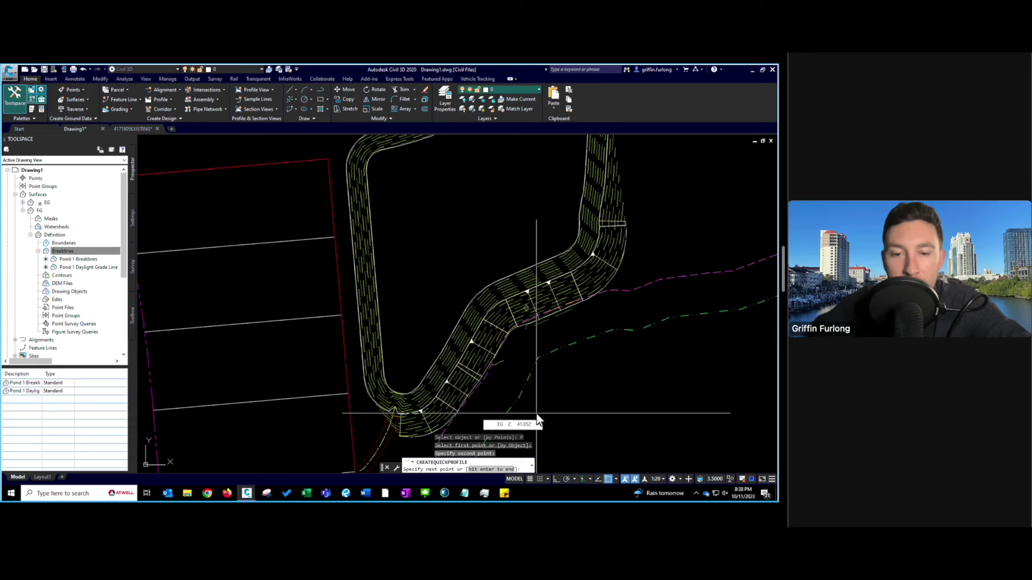
key(Return)
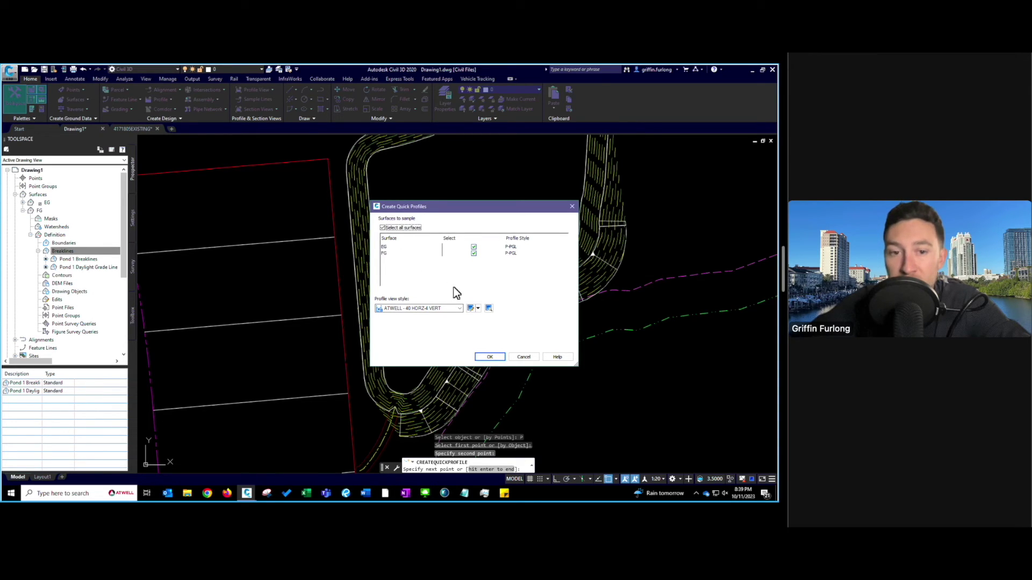
click(487, 357)
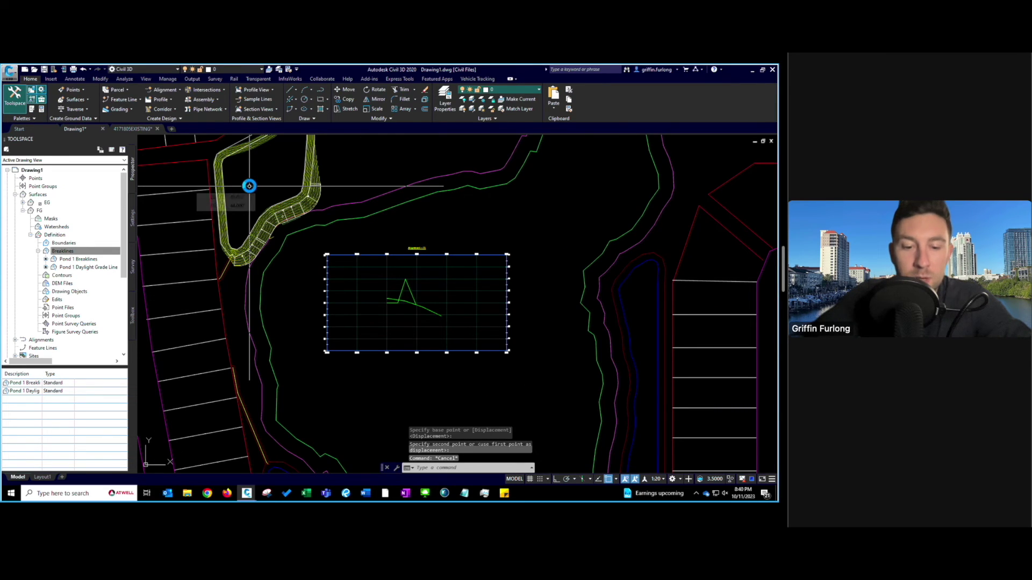
Examine the quick profile view southeast of the pond, selecting the EG and FG profile lines in turn to compare them
text(pa)
key(Return)
drag(265, 177, 265, 192)
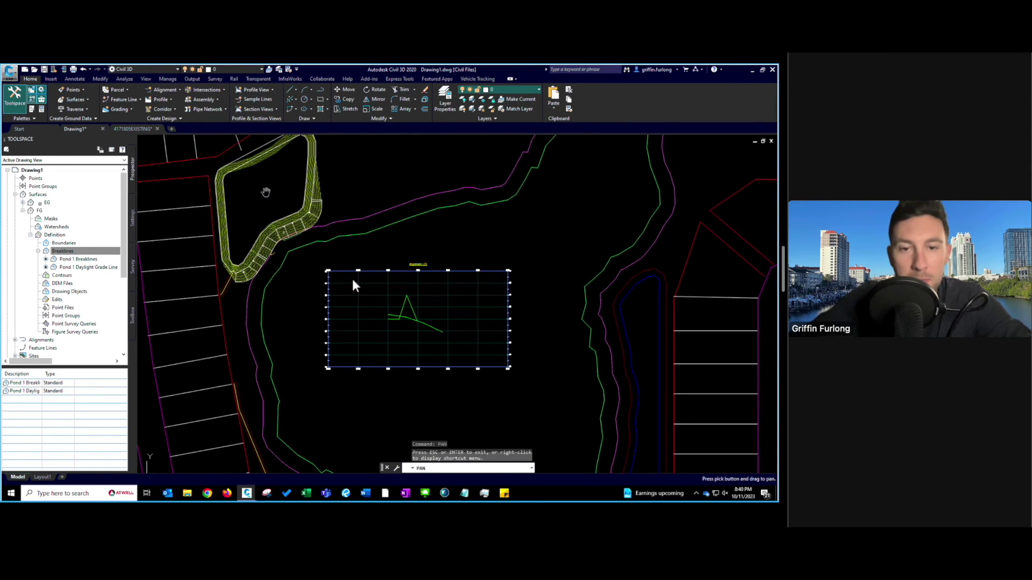
key(Escape)
scroll(401, 327, up, 6)
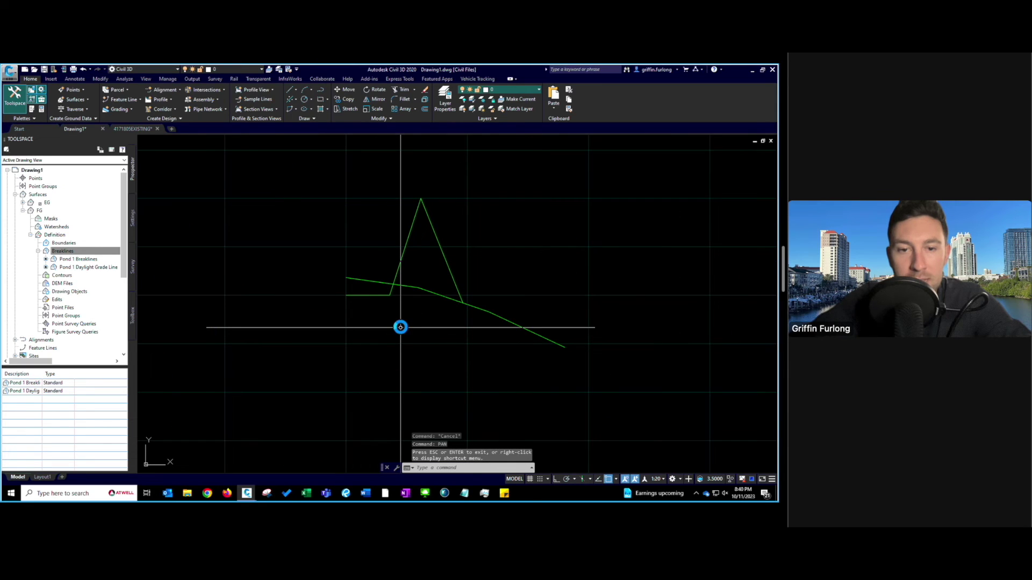
scroll(401, 327, down, 2)
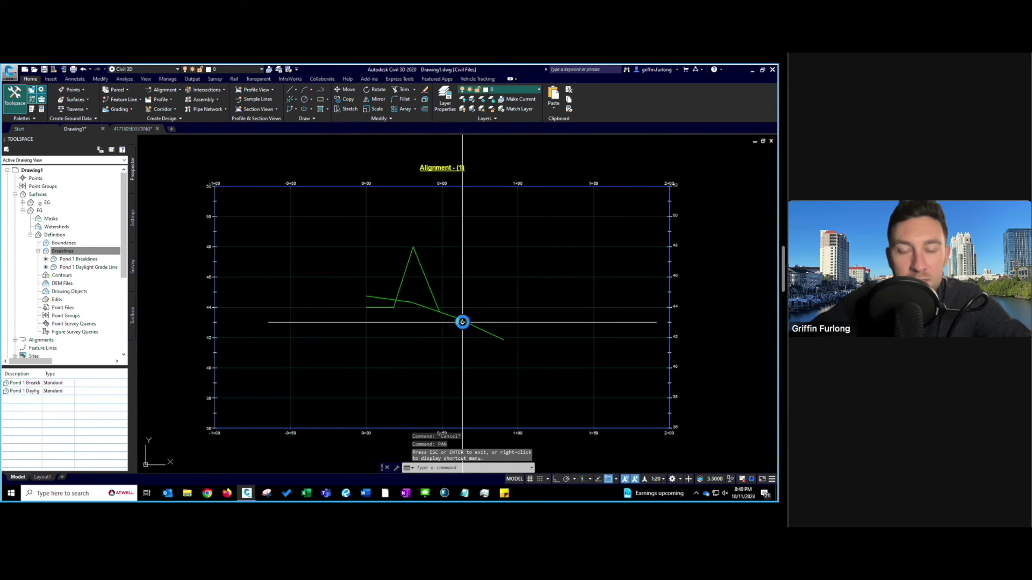
click(461, 322)
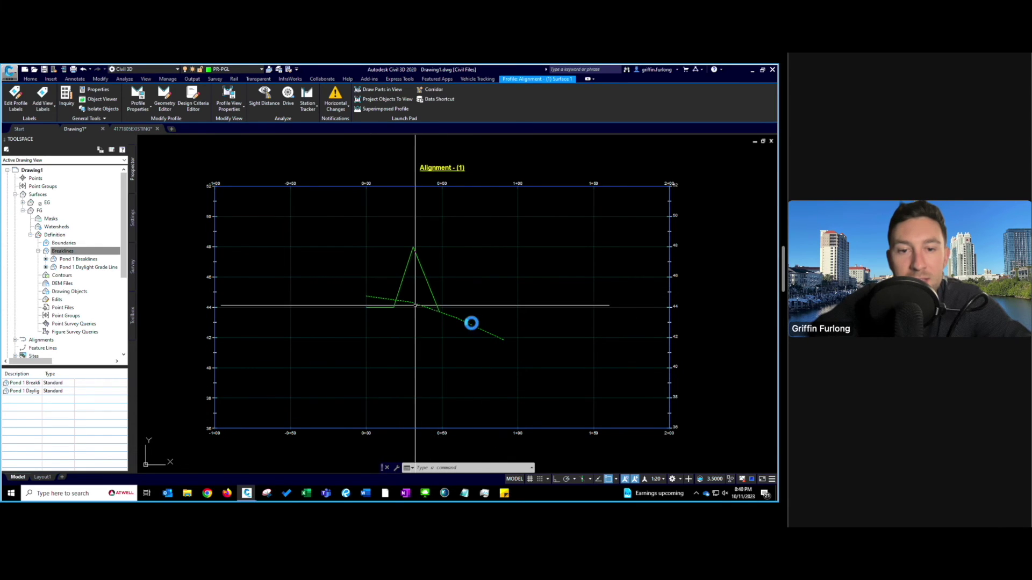
key(Escape)
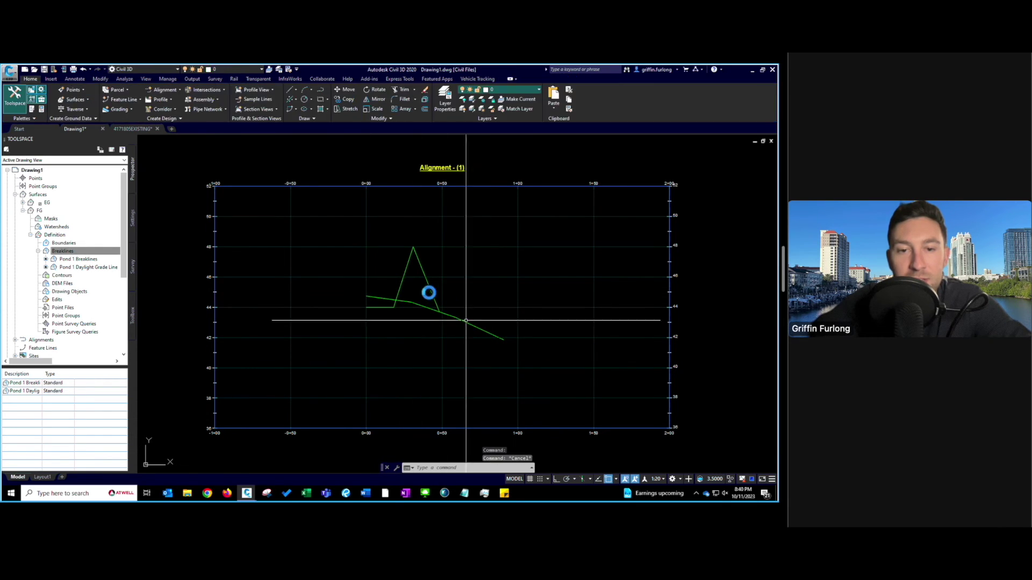
click(428, 290)
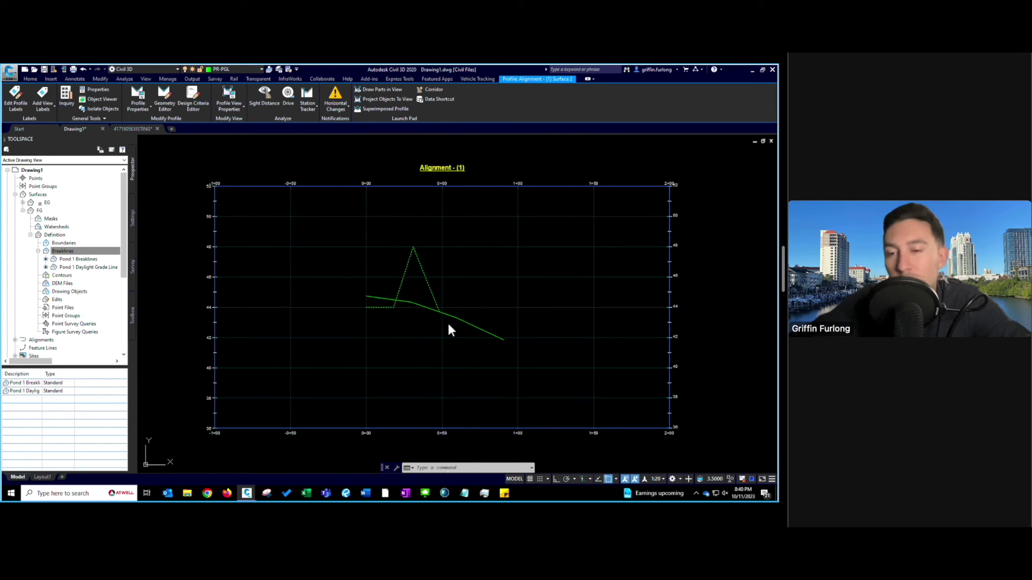
key(Escape)
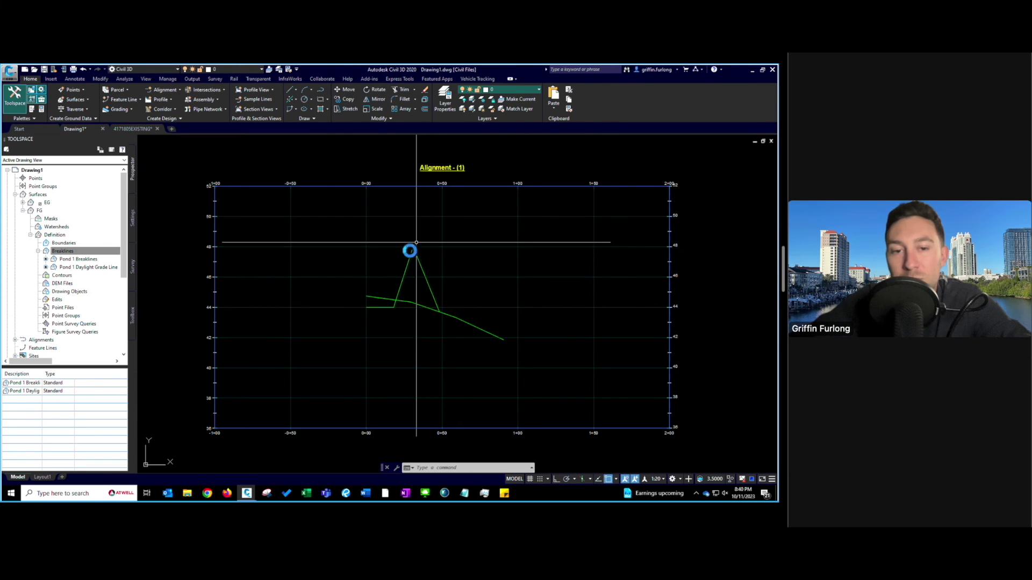
mouse_move(415, 255)
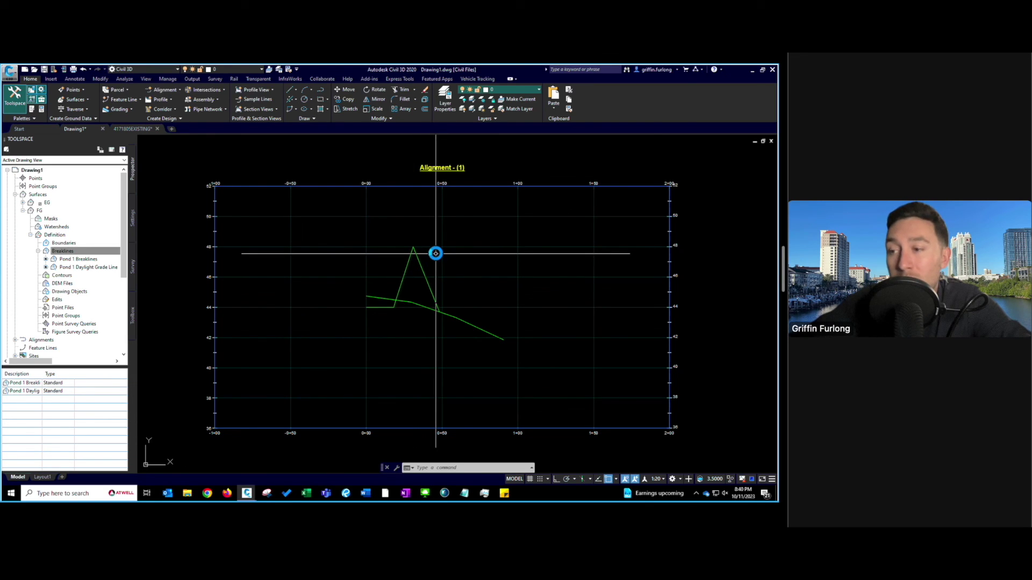
key(Escape)
key(Escape)
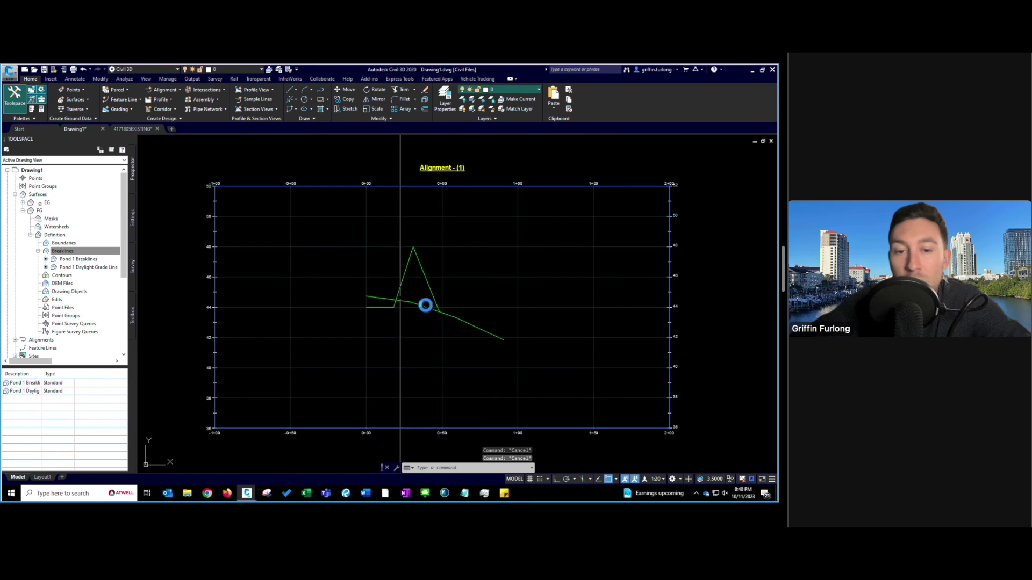
scroll(442, 302, down, 4)
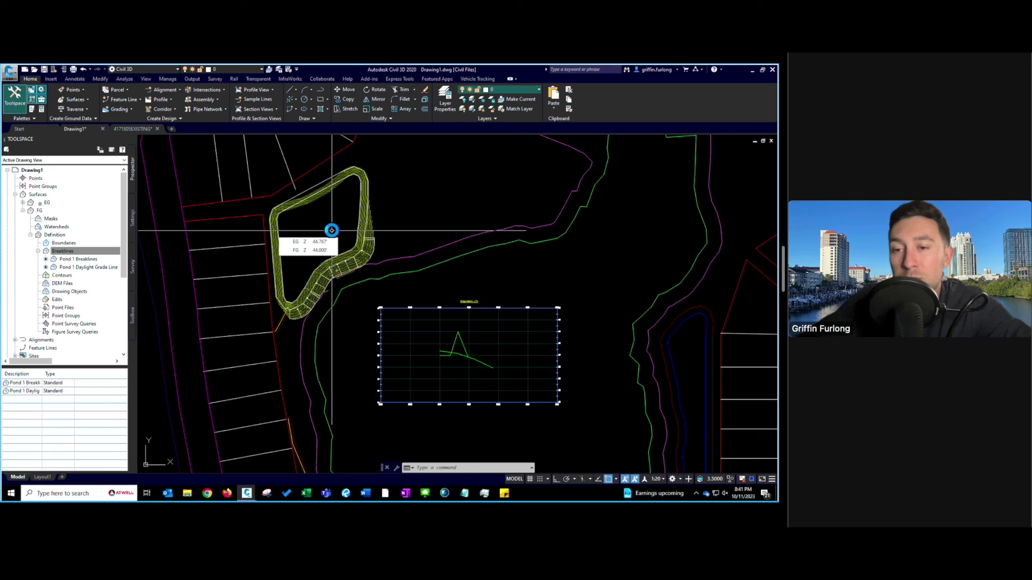
middle_click(456, 293)
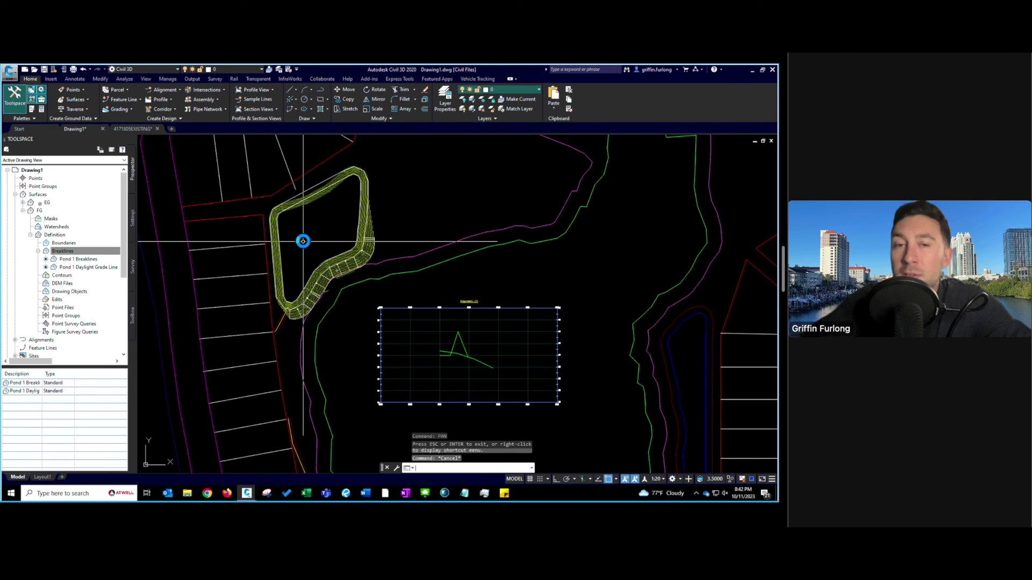